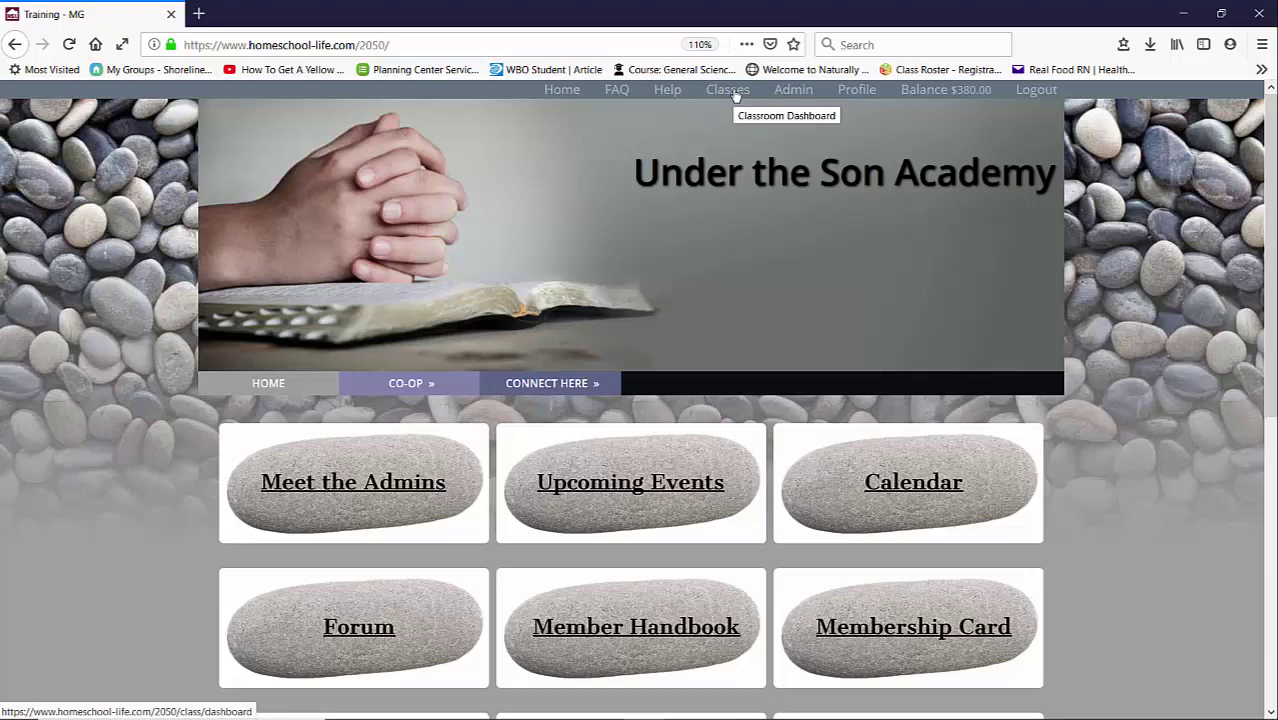
Step: Switch the Classes dashboard to Instructor View and open the Chemistry class
{"action": "left_click", "coordinate": [734, 94]}
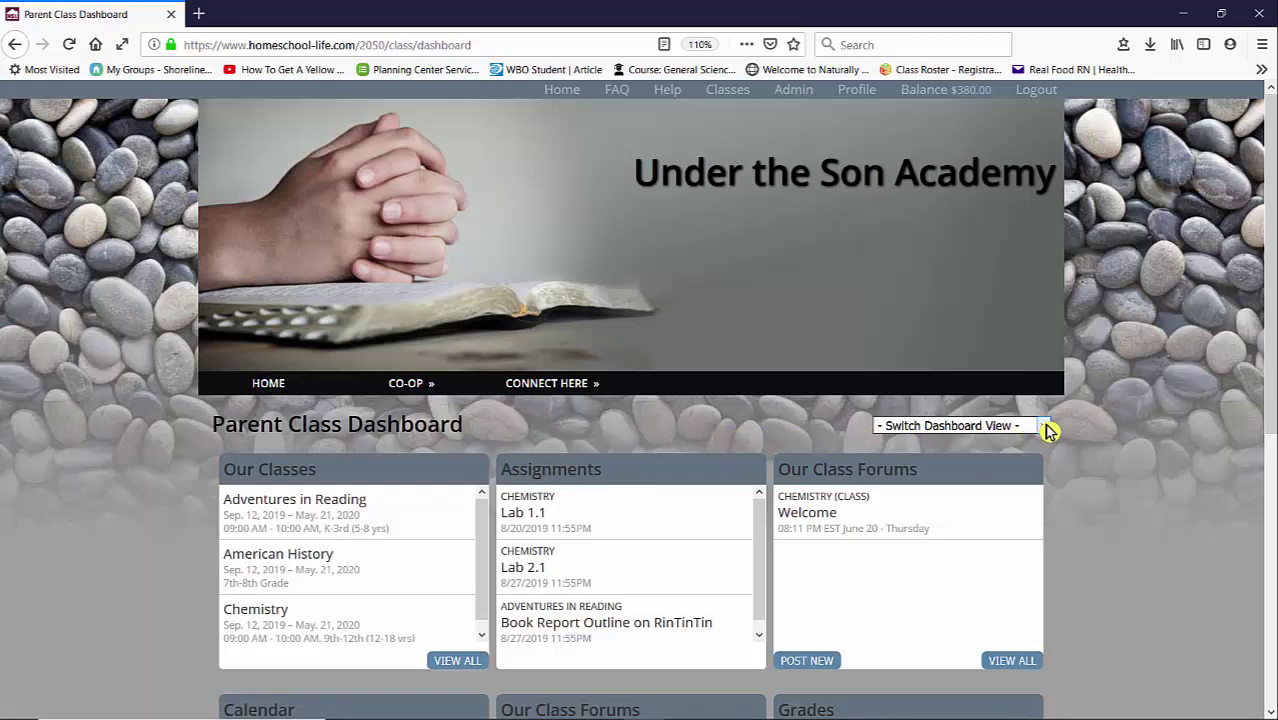
{"action": "left_click", "coordinate": [1045, 427]}
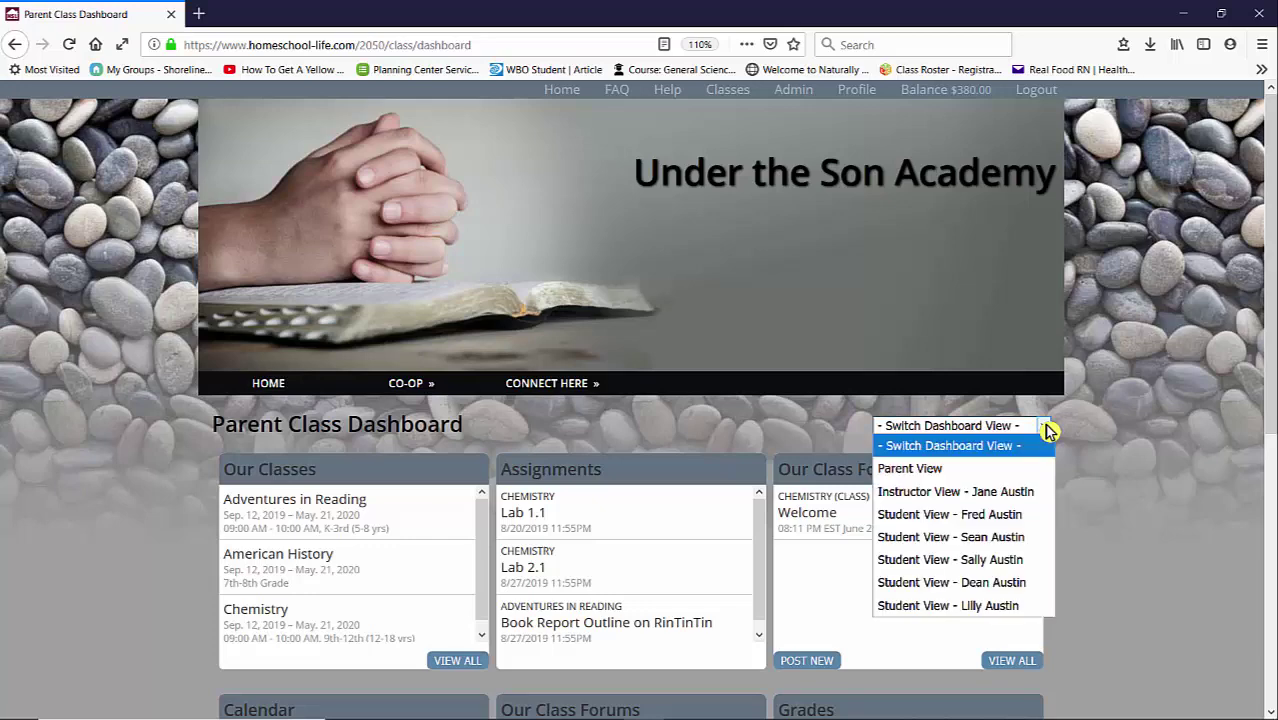
{"action": "left_click", "coordinate": [1030, 492]}
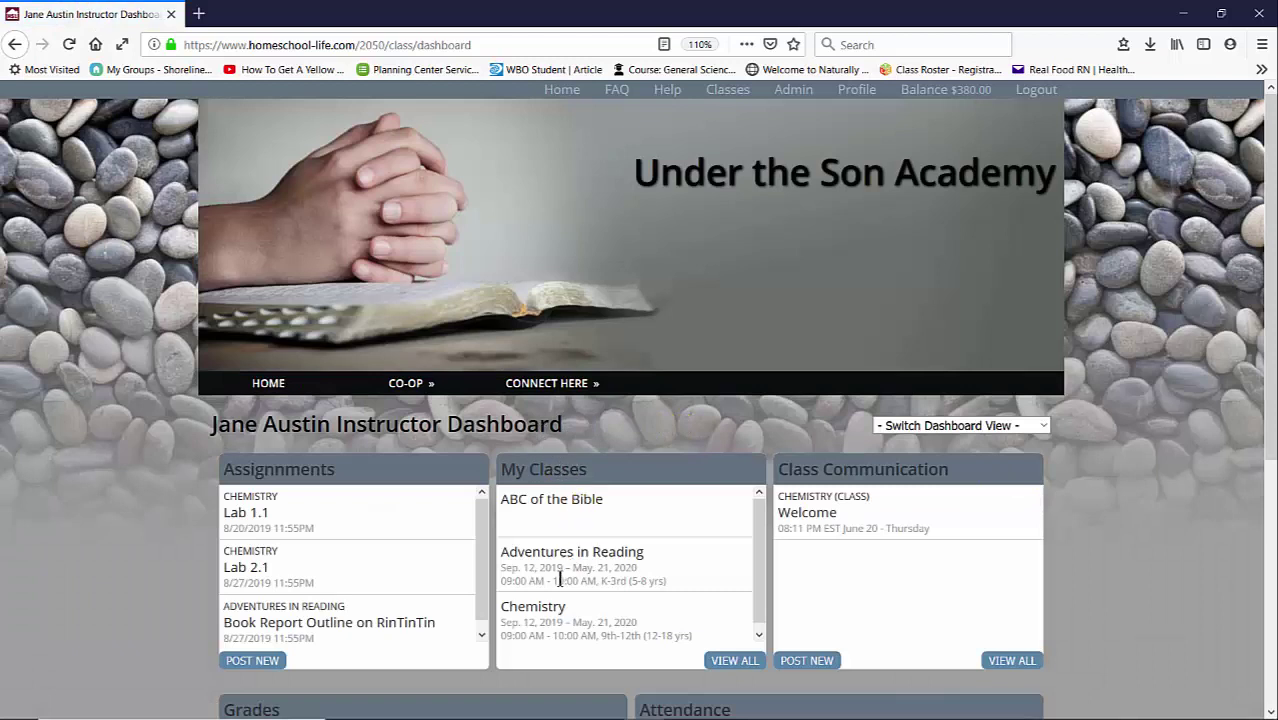
{"action": "left_click", "coordinate": [547, 610]}
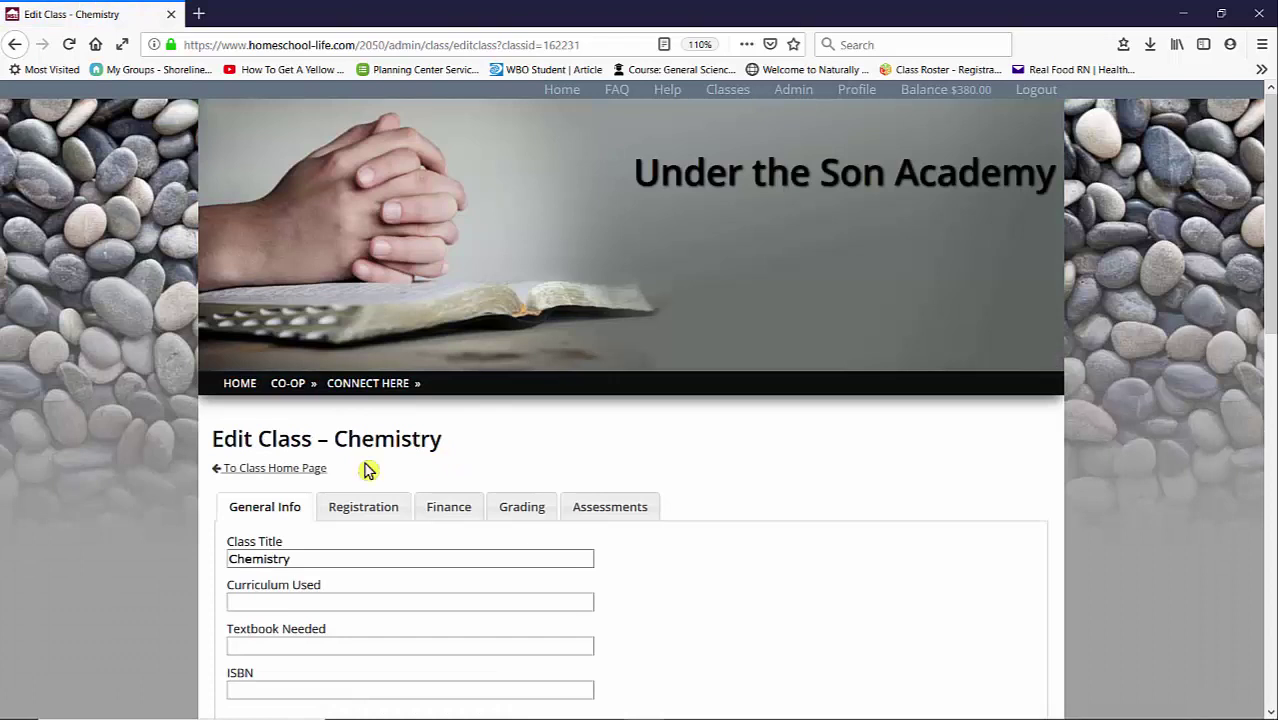
Step: Review Chemistry's Registration, Finance, Grading and Assessments settings tabs
{"action": "left_click", "coordinate": [361, 510]}
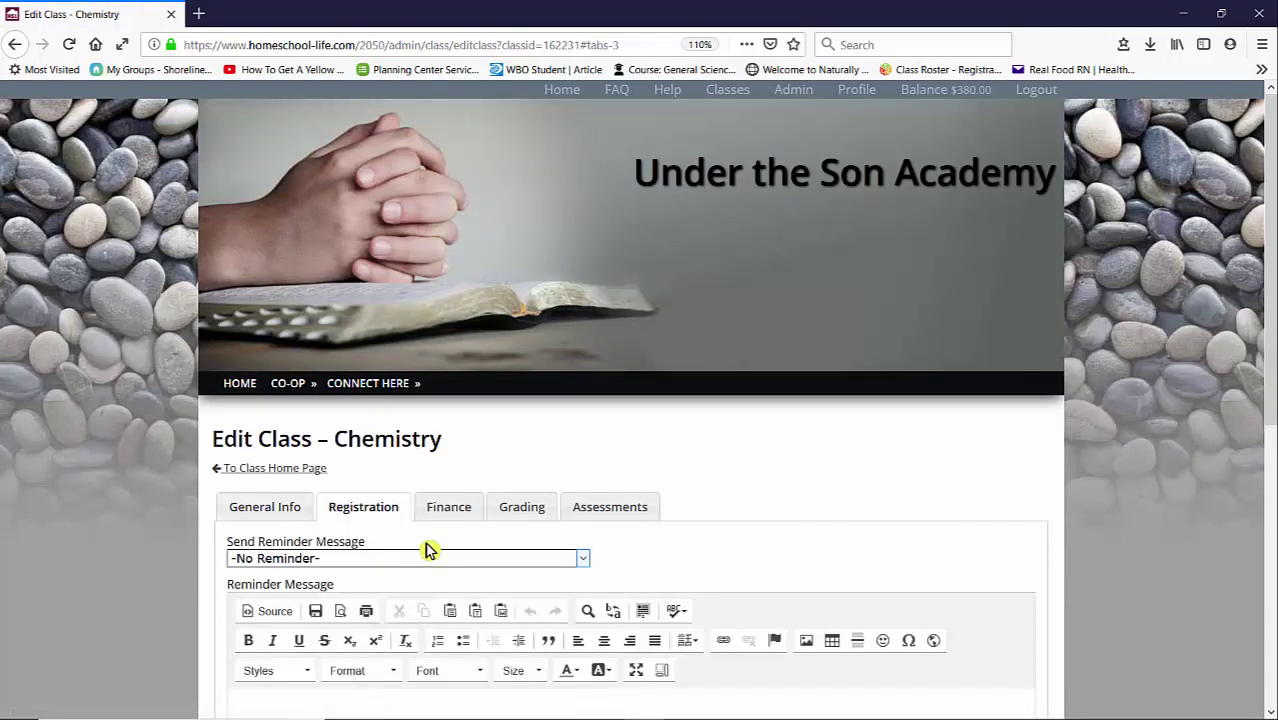
{"action": "left_click", "coordinate": [448, 507]}
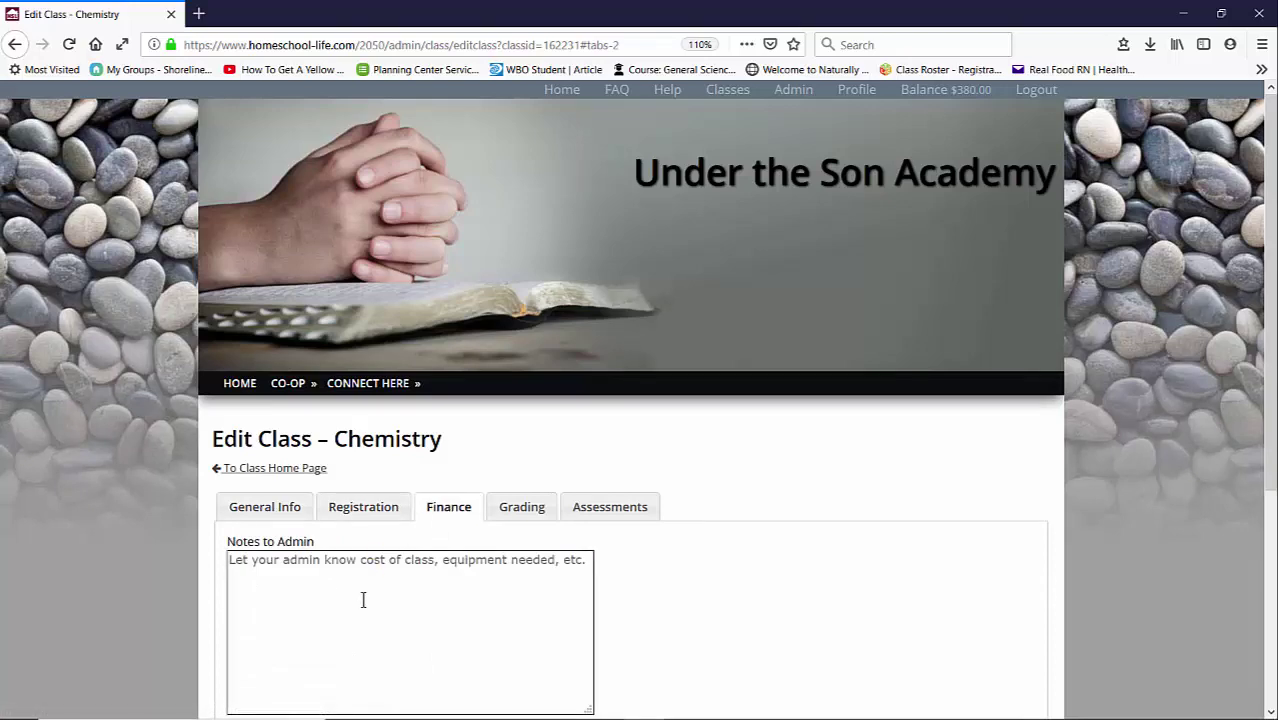
{"action": "left_click", "coordinate": [521, 507]}
{"action": "scroll", "coordinate": [533, 592], "scroll_direction": "down", "scroll_amount": 2}
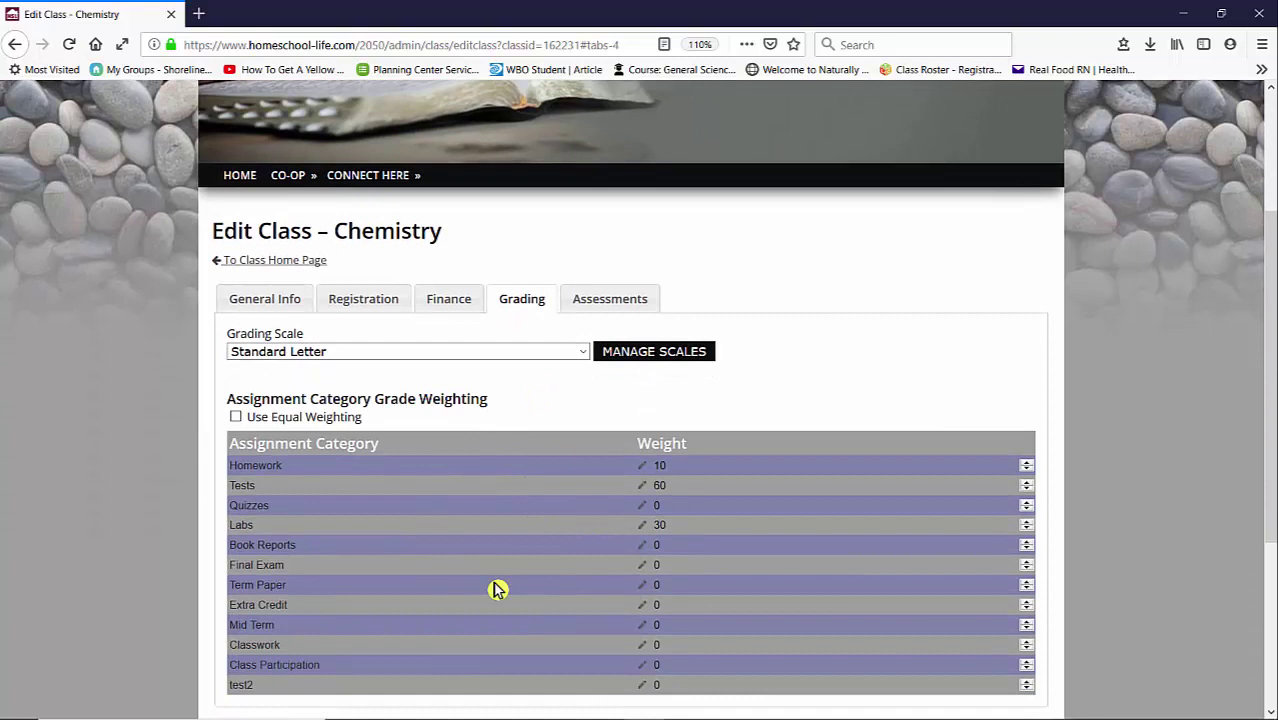
{"action": "left_click", "coordinate": [606, 304]}
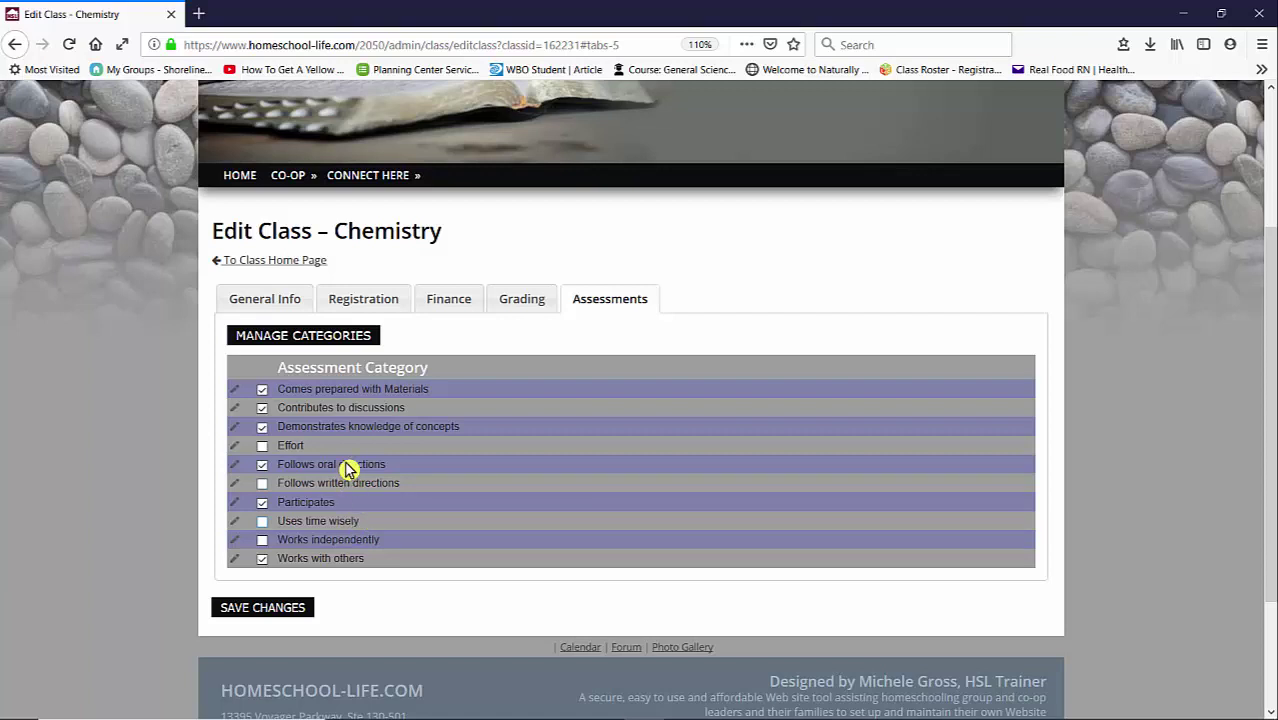
Step: Leave the class settings for Manage Categories, confirming the warning on the second try
{"action": "left_click", "coordinate": [320, 338]}
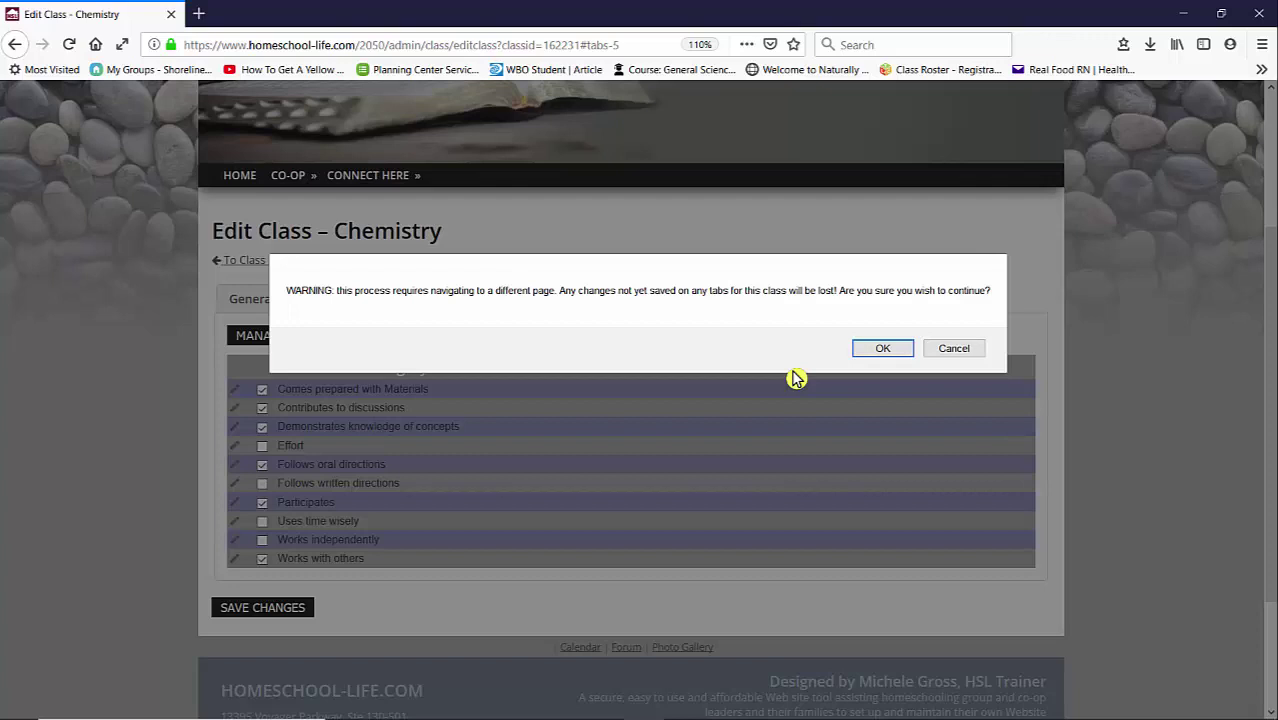
{"action": "left_click", "coordinate": [952, 350]}
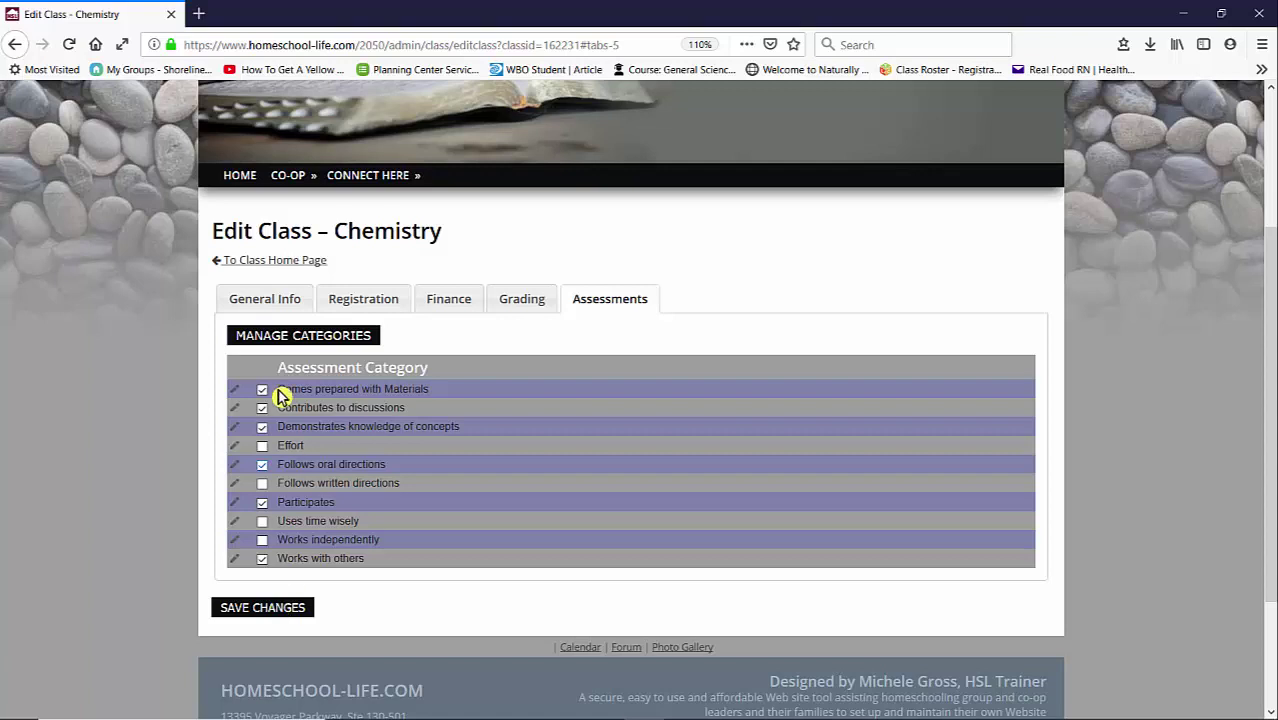
{"action": "left_click", "coordinate": [313, 342]}
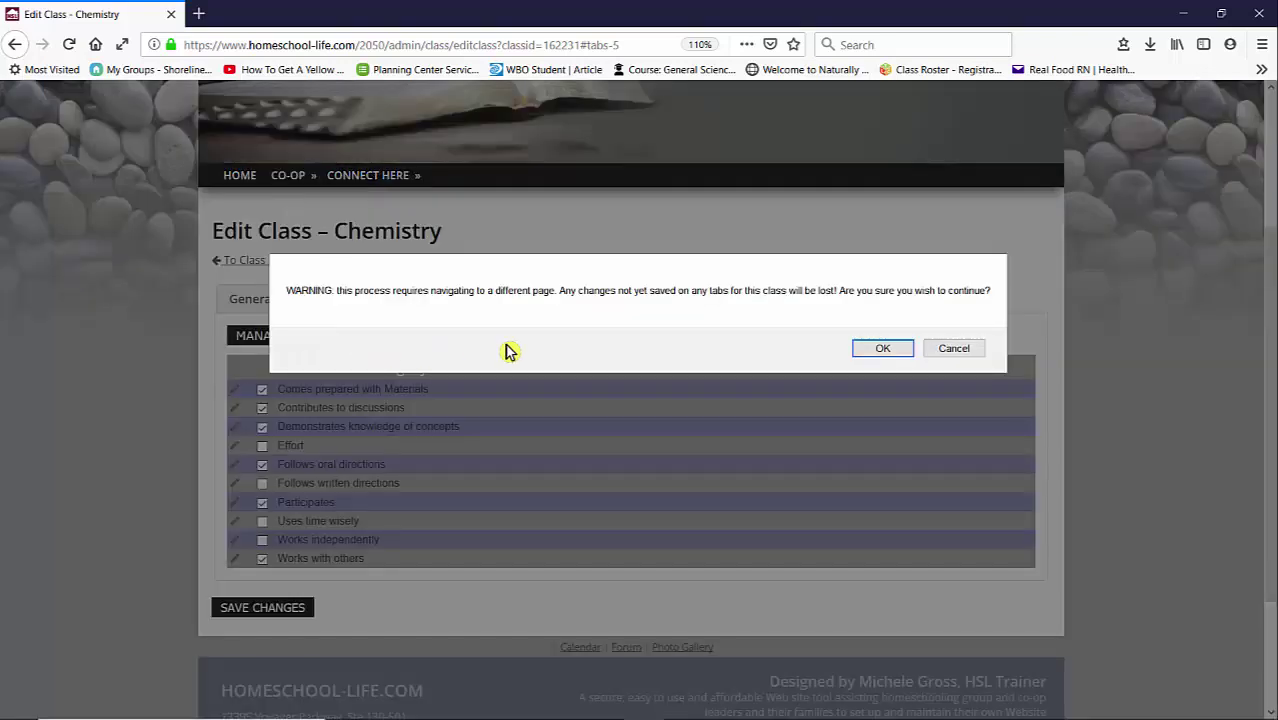
{"action": "left_click", "coordinate": [884, 352]}
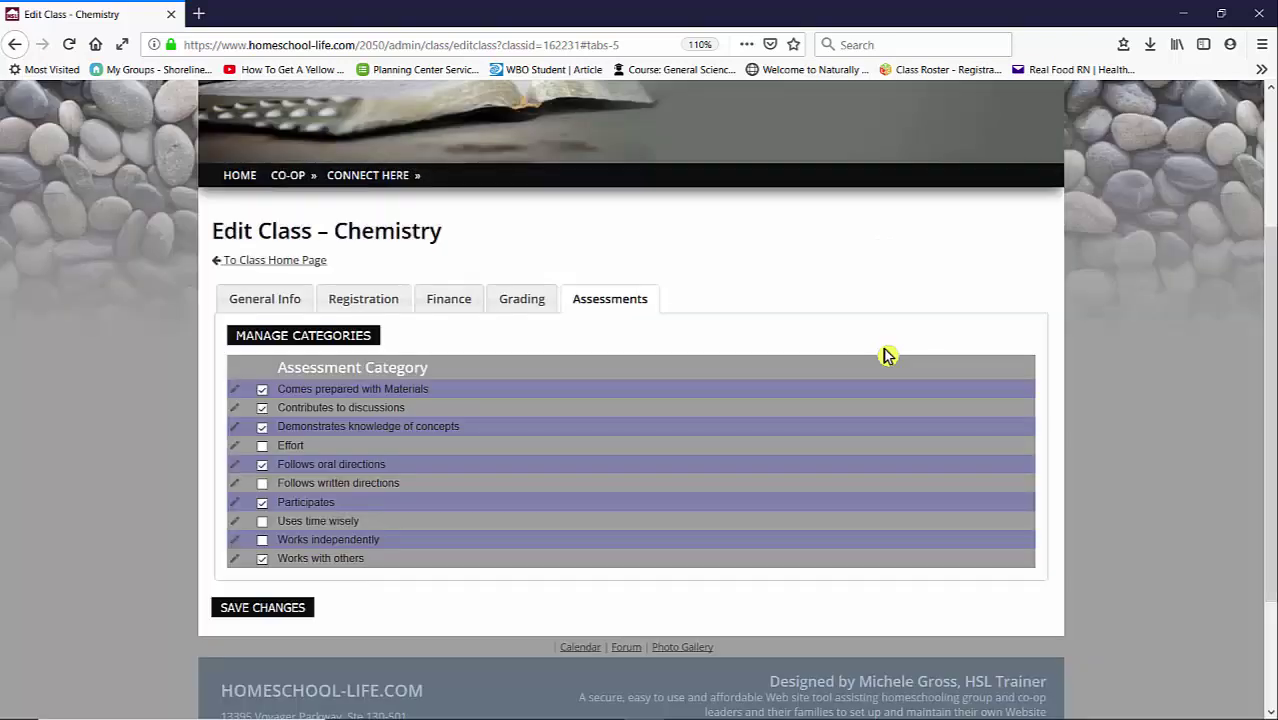
{"action": "scroll", "coordinate": [733, 416], "scroll_direction": "up", "scroll_amount": 3}
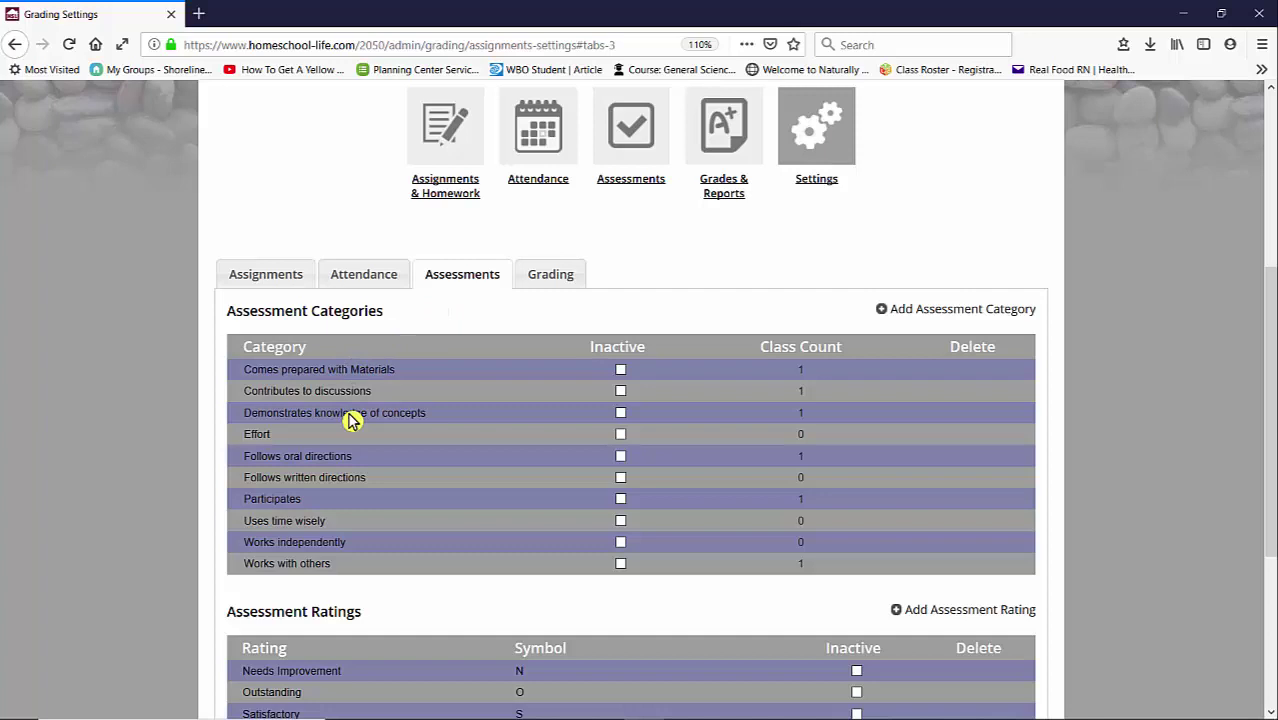
{"action": "mouse_move", "coordinate": [326, 546]}
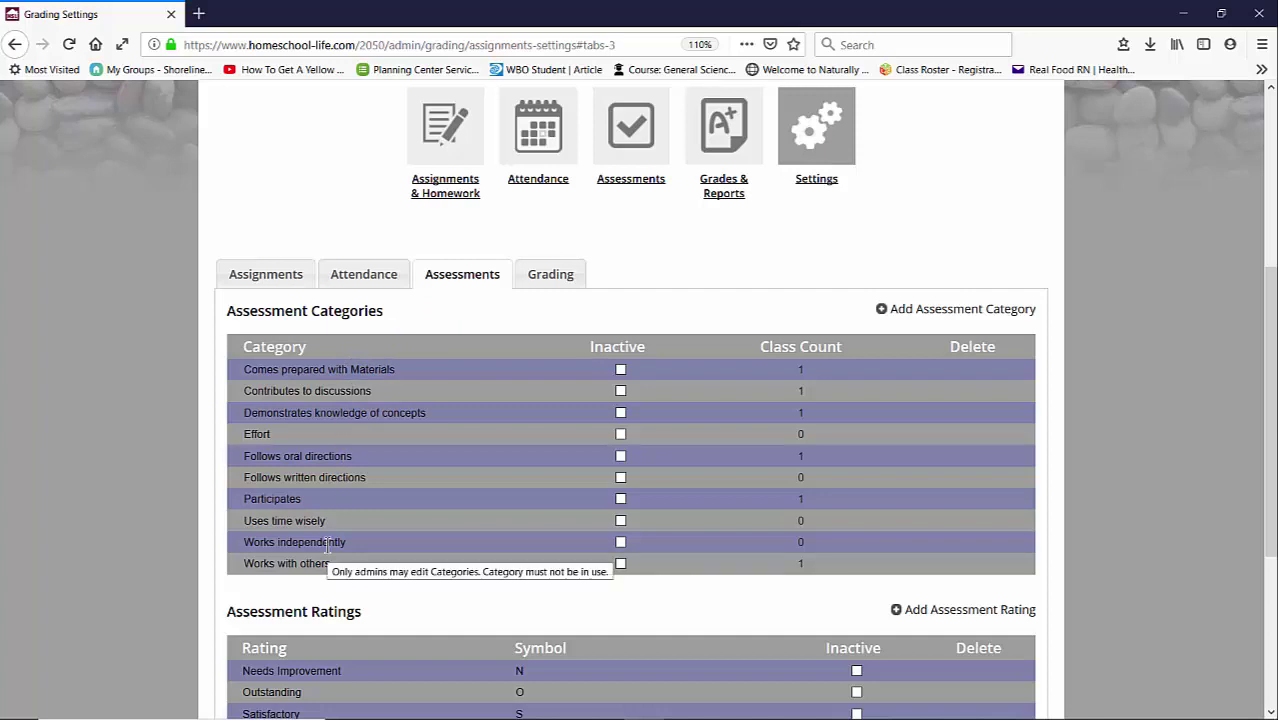
{"action": "left_click", "coordinate": [942, 318]}
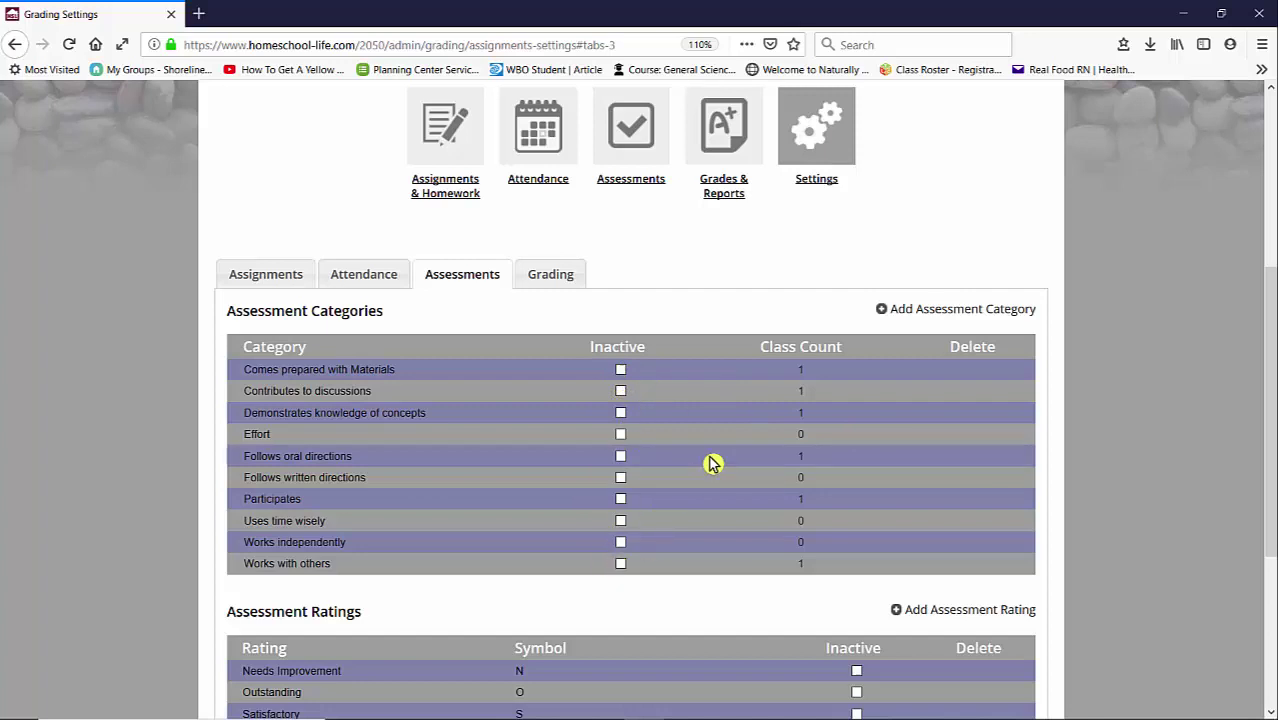
{"action": "scroll", "coordinate": [712, 462], "scroll_direction": "down", "scroll_amount": 2}
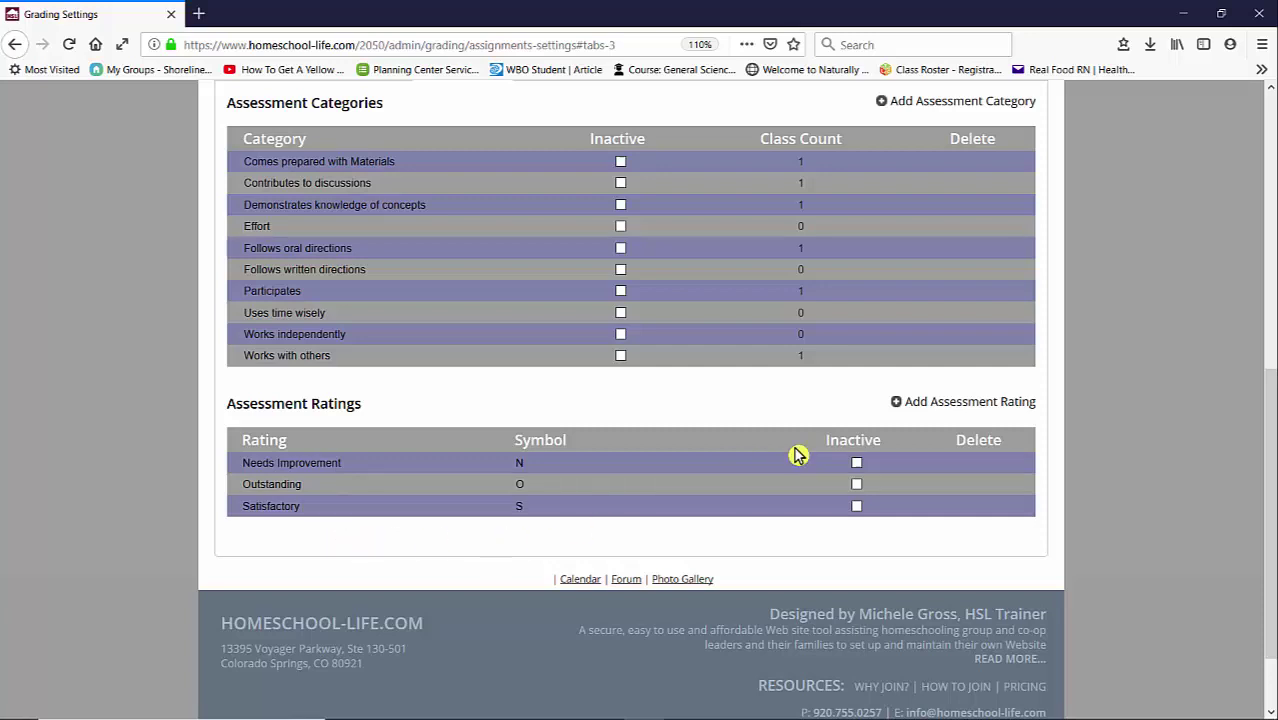
{"action": "left_click", "coordinate": [957, 413]}
{"action": "scroll", "coordinate": [676, 436], "scroll_direction": "up", "scroll_amount": 3}
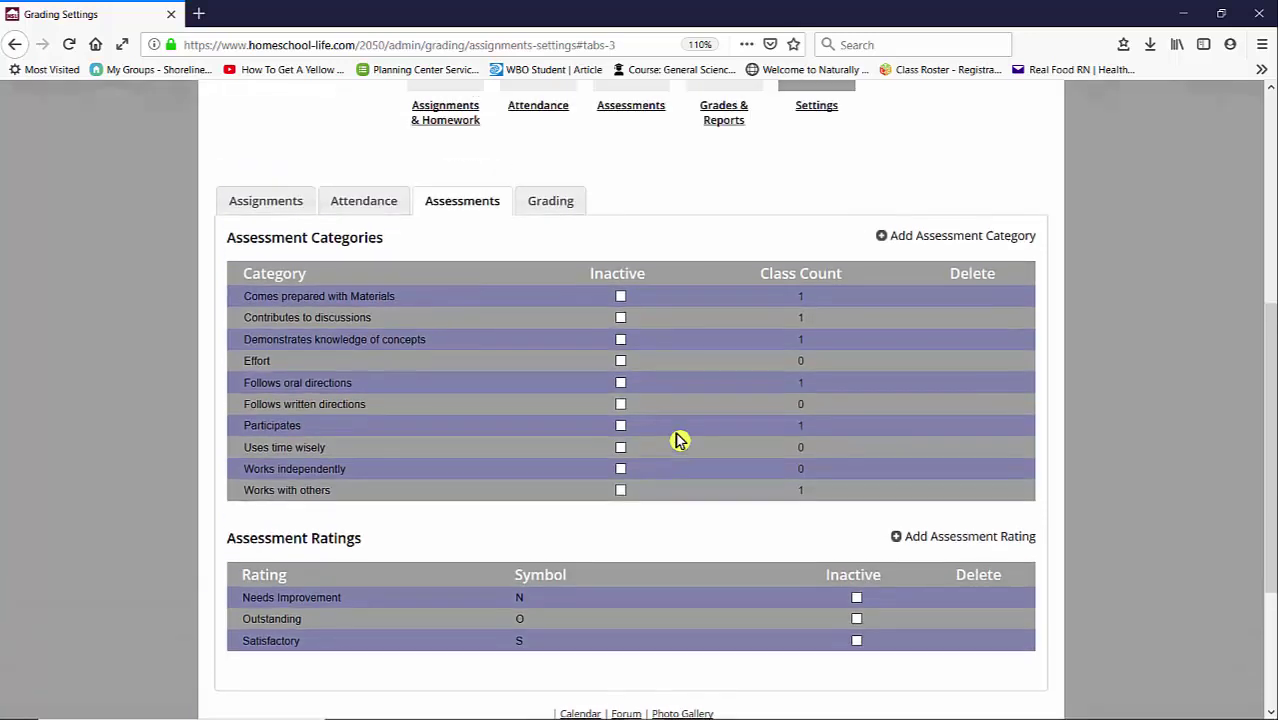
Step: Save Chemistry's assessment category choices and open the class's student assessments list
{"action": "left_click", "coordinate": [15, 46]}
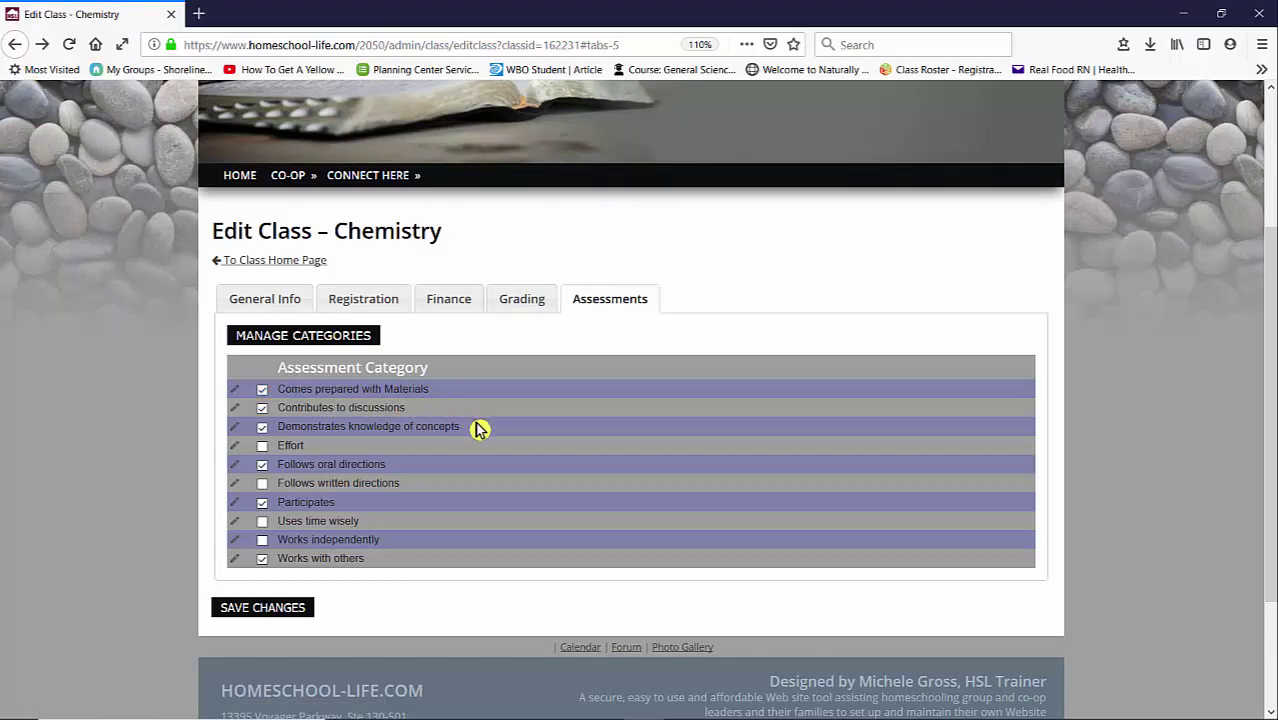
{"action": "left_click", "coordinate": [254, 610]}
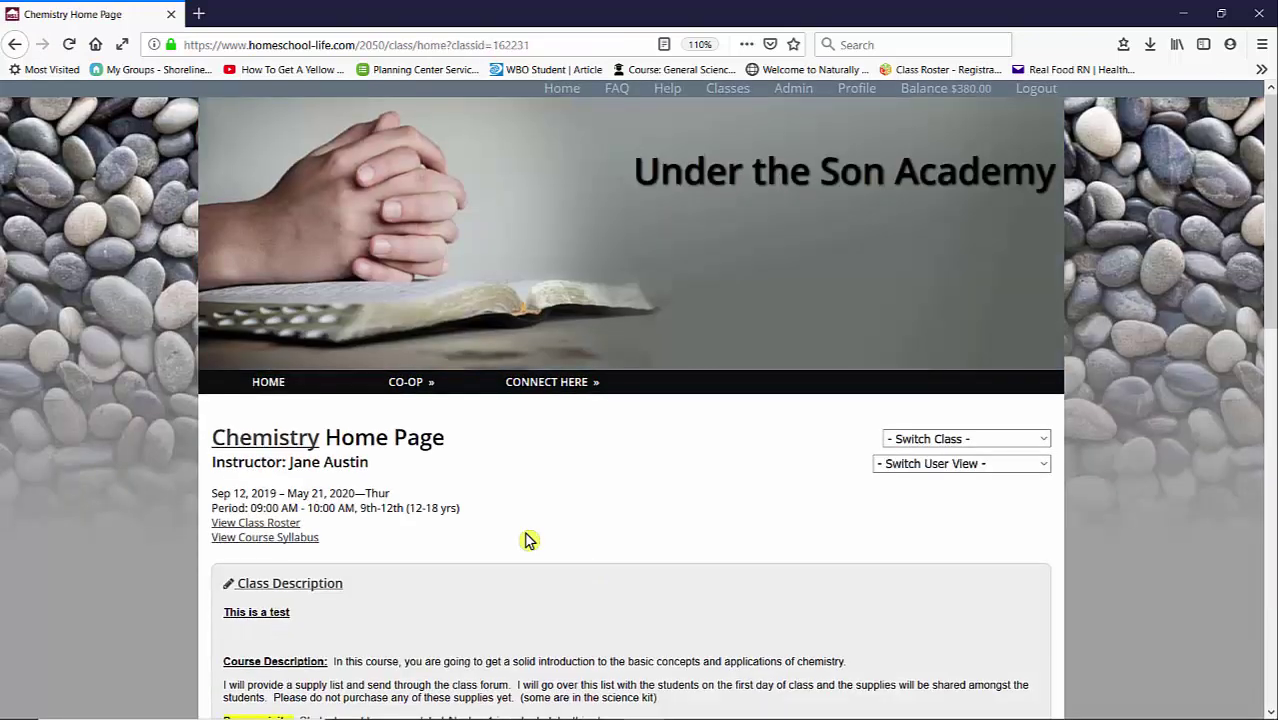
{"action": "scroll", "coordinate": [525, 537], "scroll_direction": "down", "scroll_amount": 6}
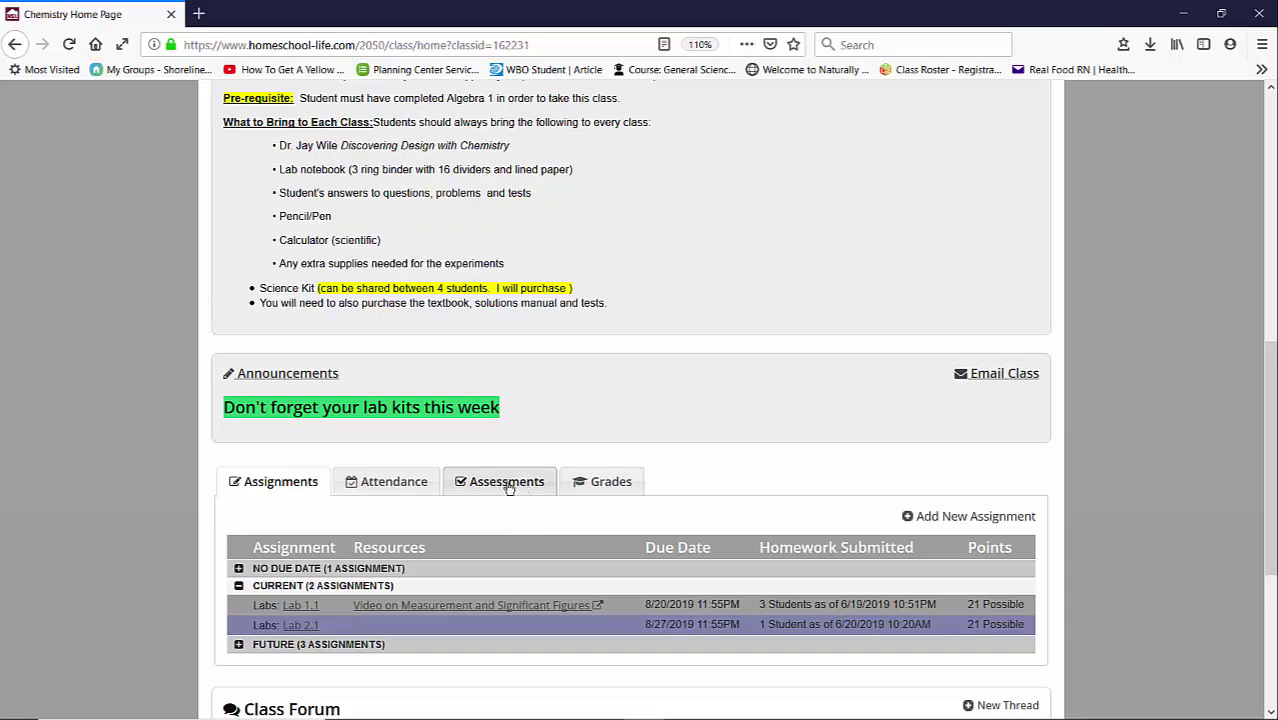
{"action": "left_click", "coordinate": [516, 487]}
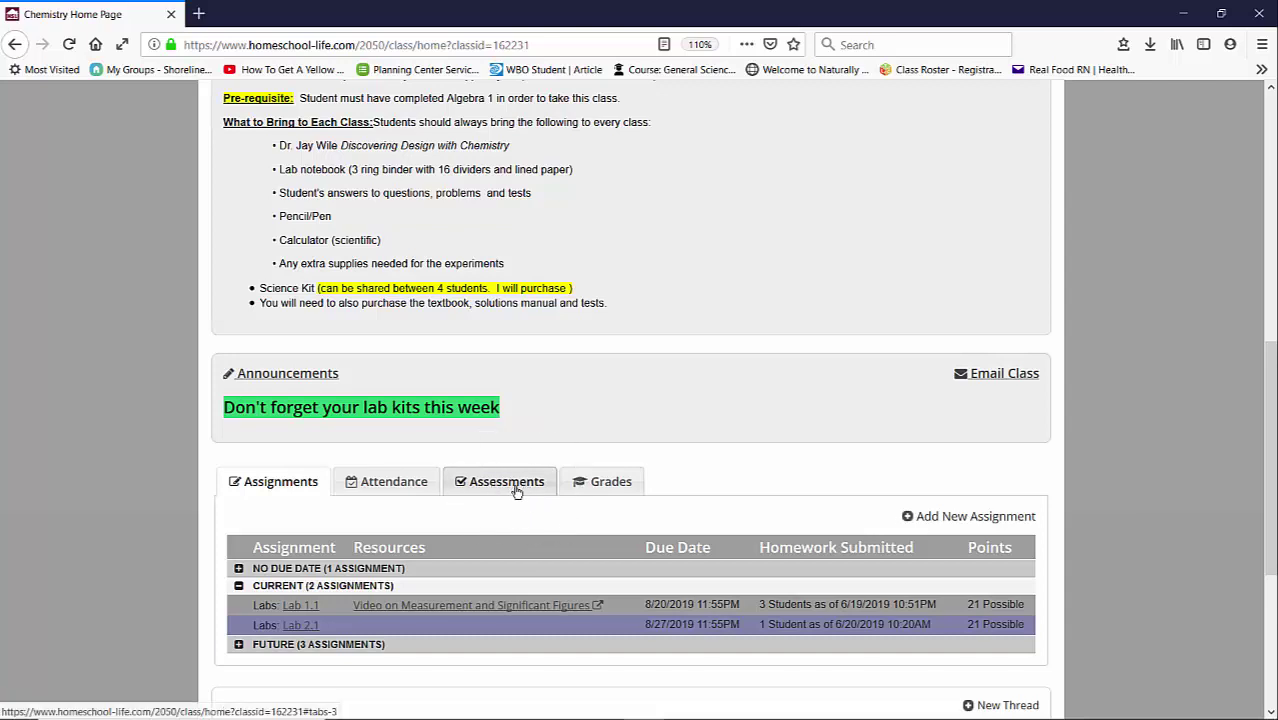
{"action": "scroll", "coordinate": [520, 568], "scroll_direction": "down", "scroll_amount": 3}
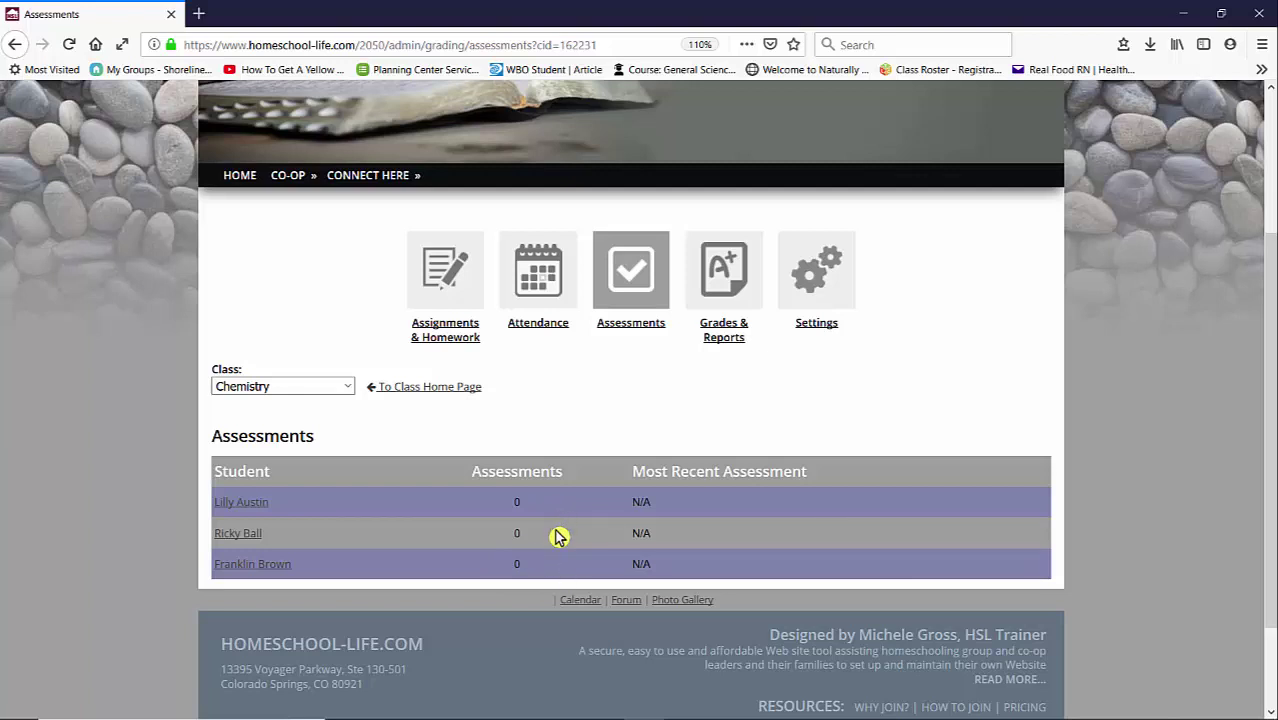
Step: Start the first student's assessment, rating Materials, Discussions and Knowledge of concepts Outstanding
{"action": "left_click", "coordinate": [240, 503]}
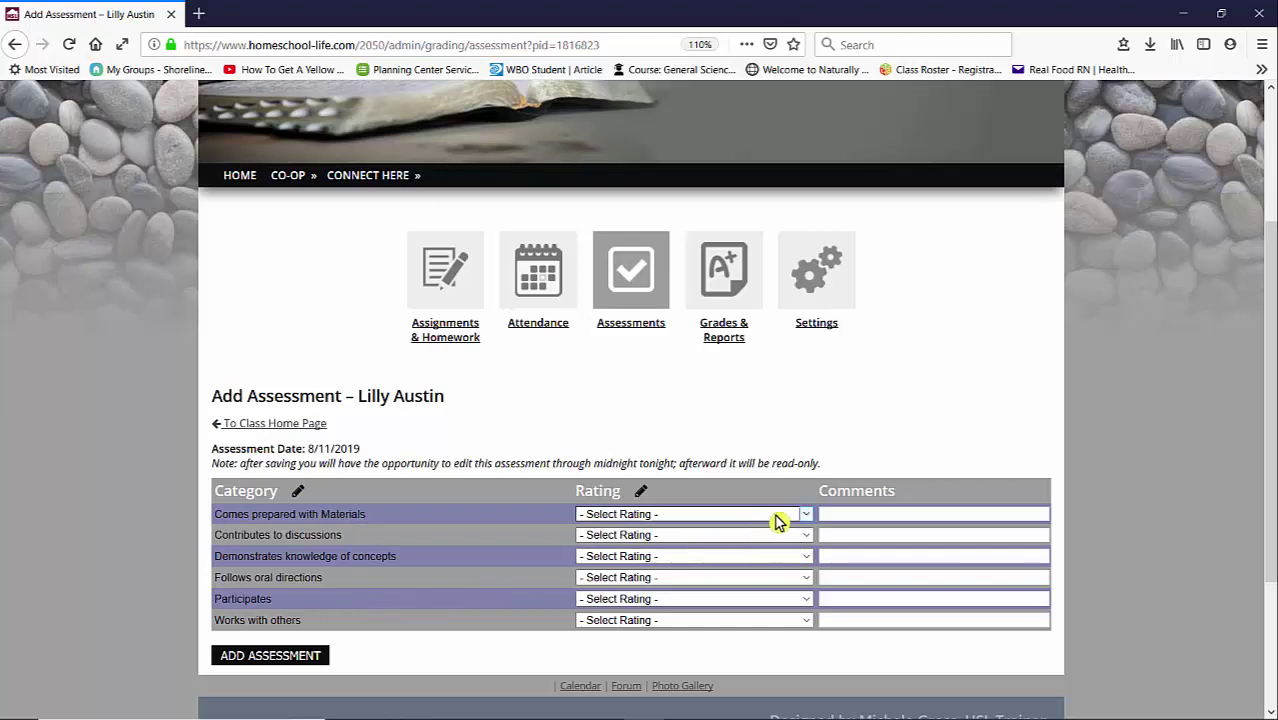
{"action": "left_click", "coordinate": [366, 452]}
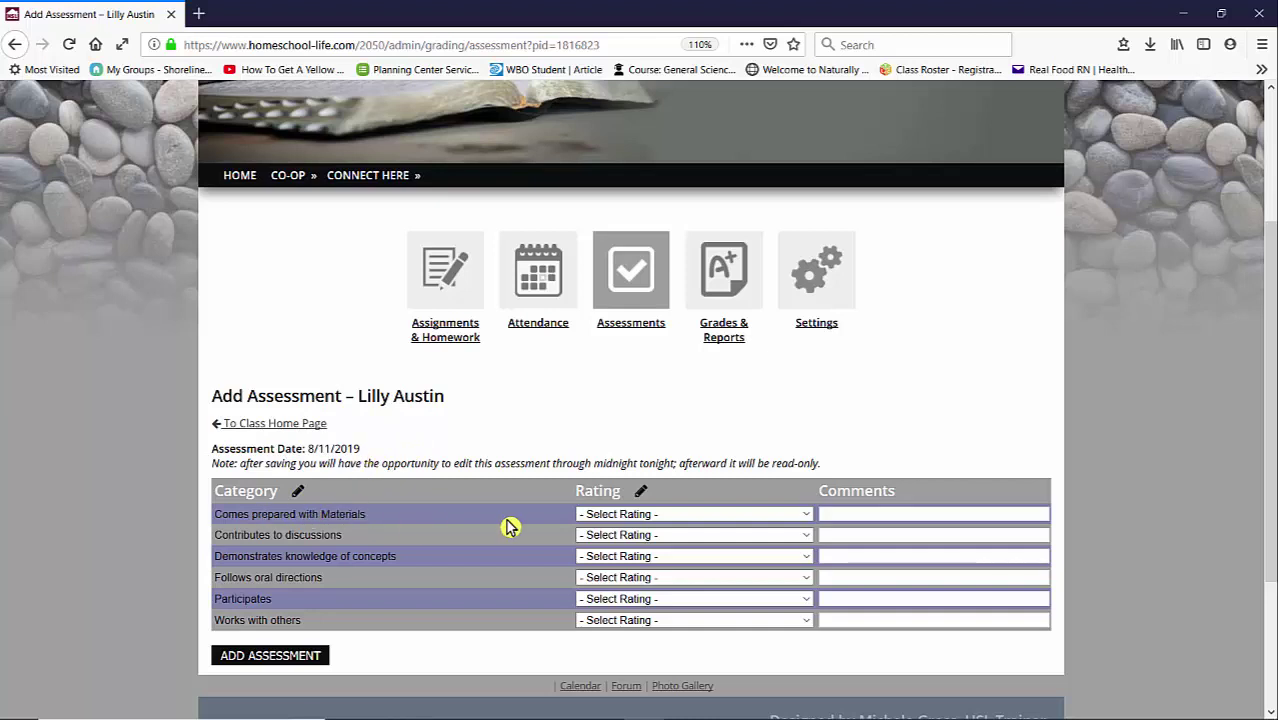
{"action": "left_click", "coordinate": [803, 516]}
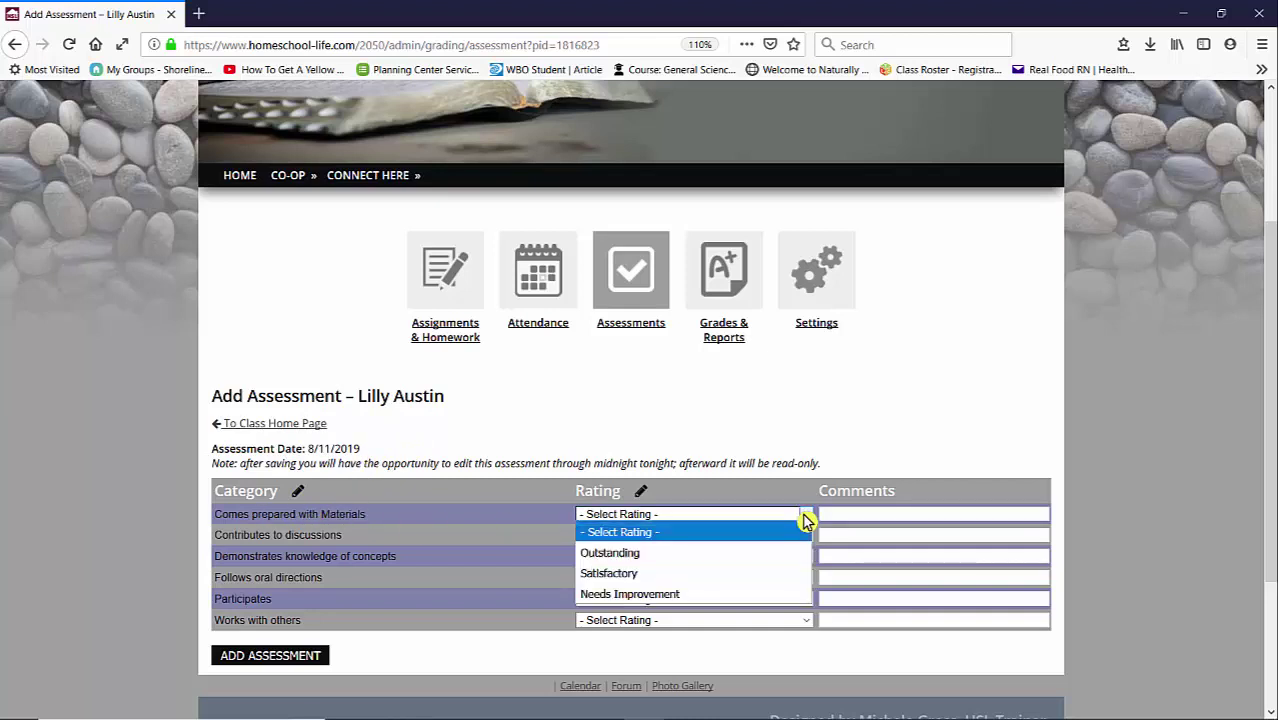
{"action": "left_click", "coordinate": [680, 555]}
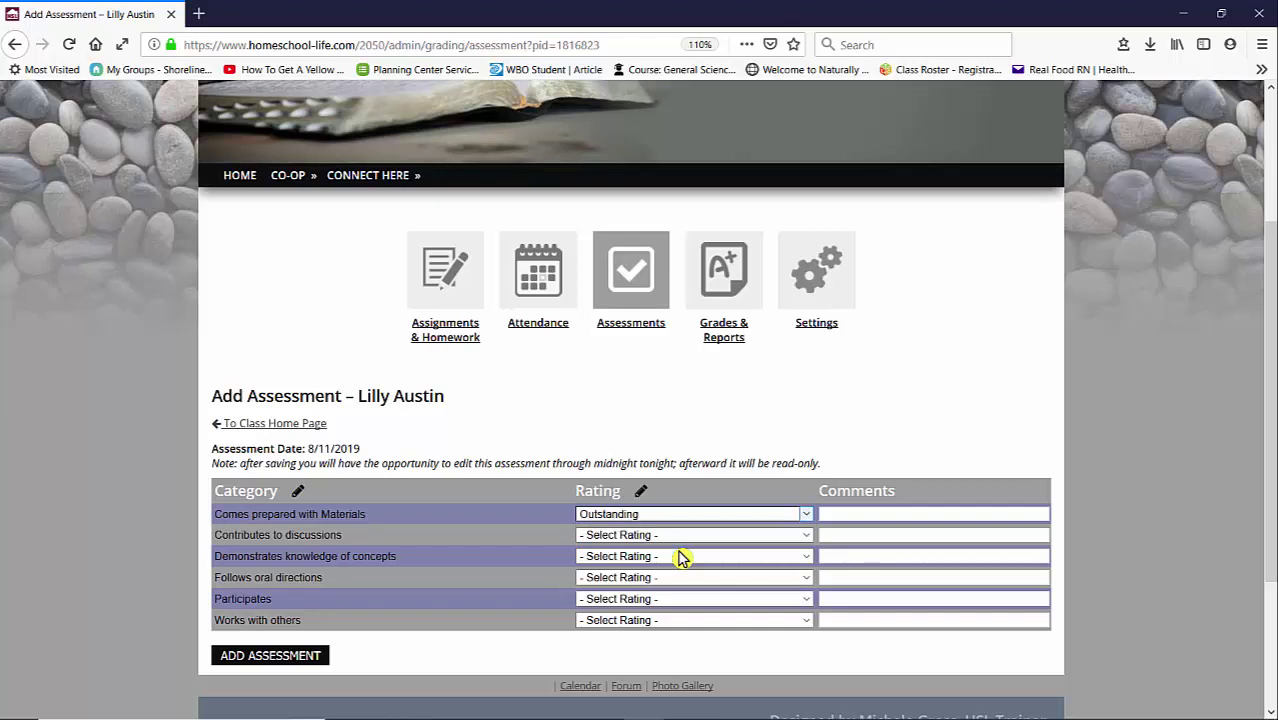
{"action": "left_click", "coordinate": [805, 536]}
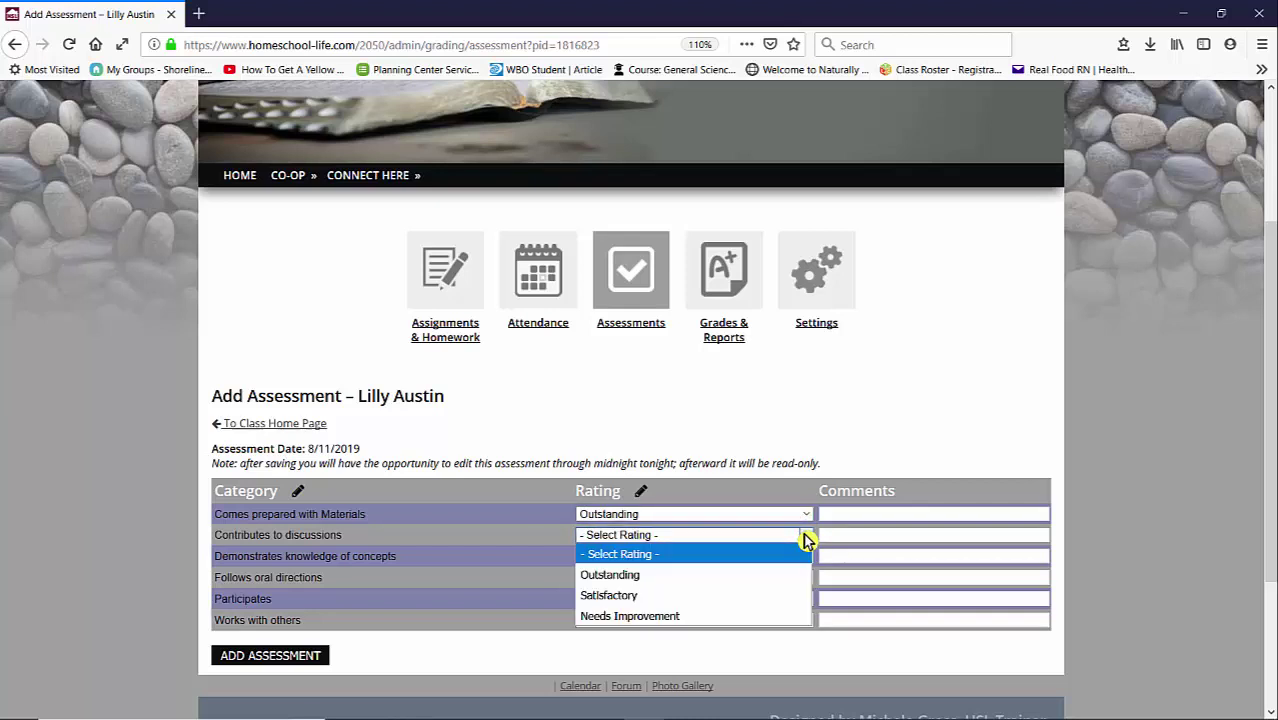
{"action": "left_click", "coordinate": [740, 576]}
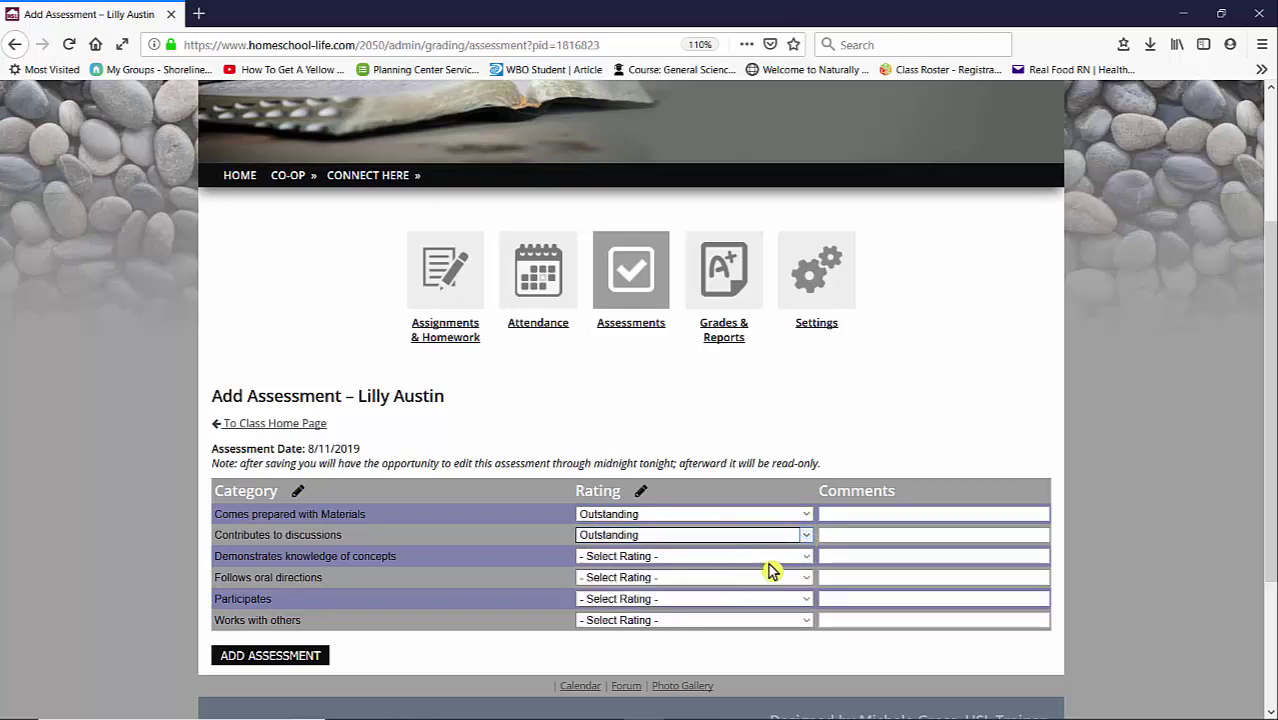
{"action": "left_click", "coordinate": [808, 562]}
{"action": "left_click", "coordinate": [786, 597]}
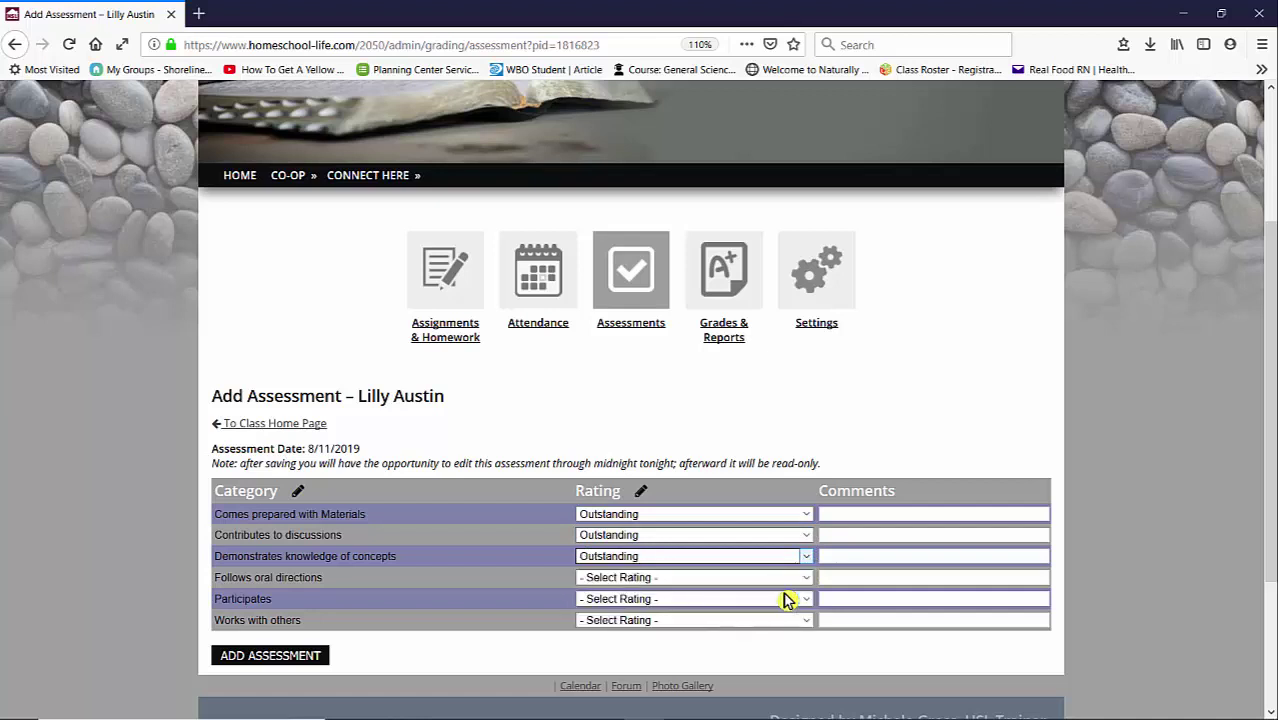
Step: Rate Follows oral directions Satisfactory, Participates and Works with others Outstanding, then save
{"action": "left_click", "coordinate": [804, 579]}
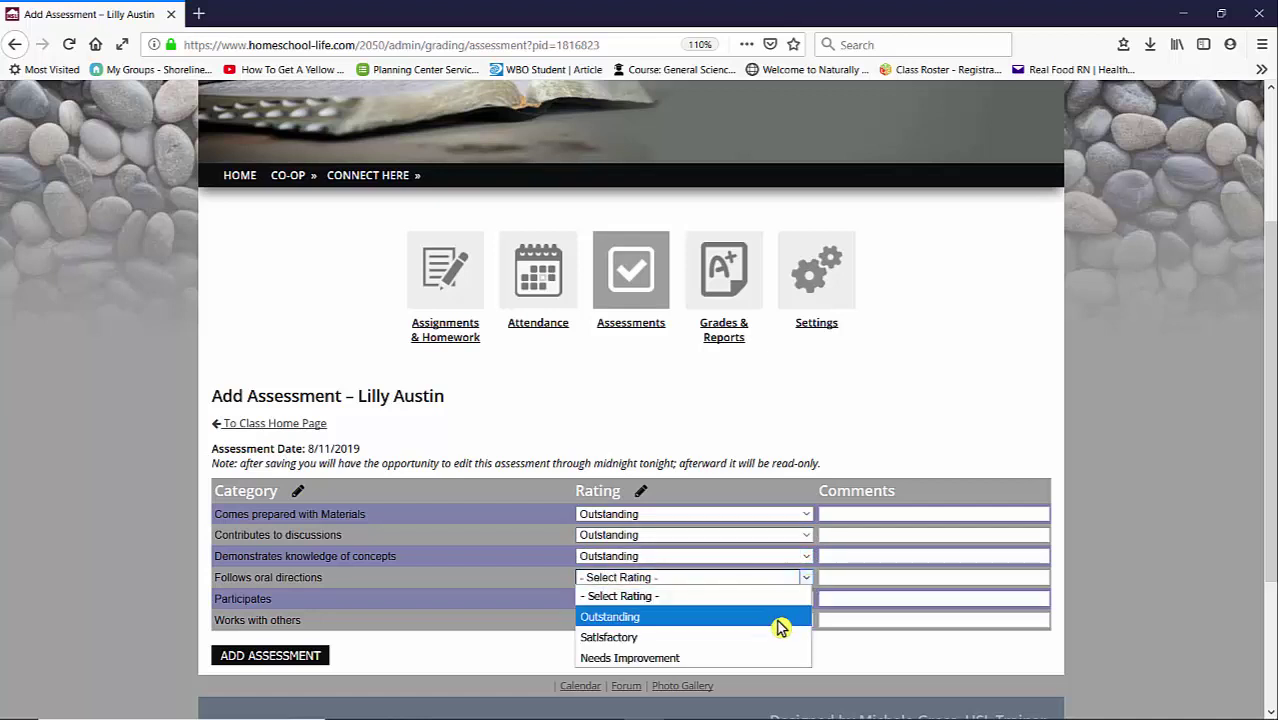
{"action": "left_click", "coordinate": [777, 637]}
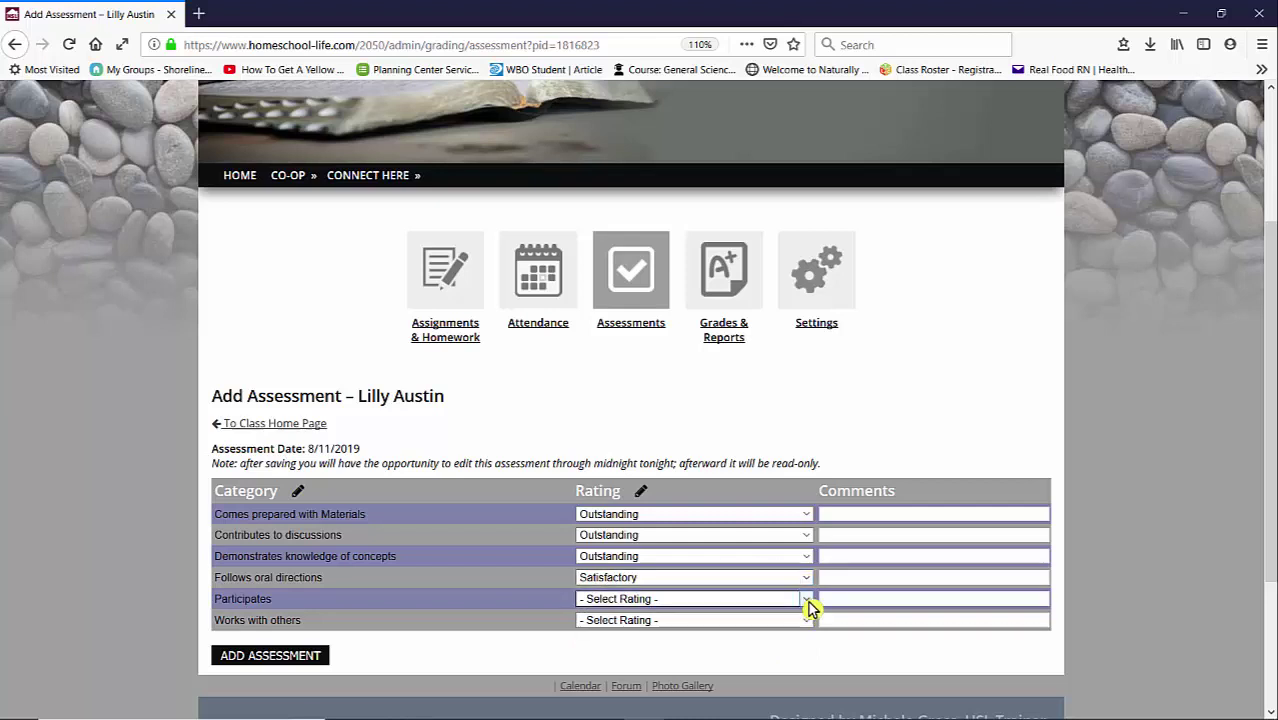
{"action": "left_click", "coordinate": [806, 600]}
{"action": "left_click", "coordinate": [787, 638]}
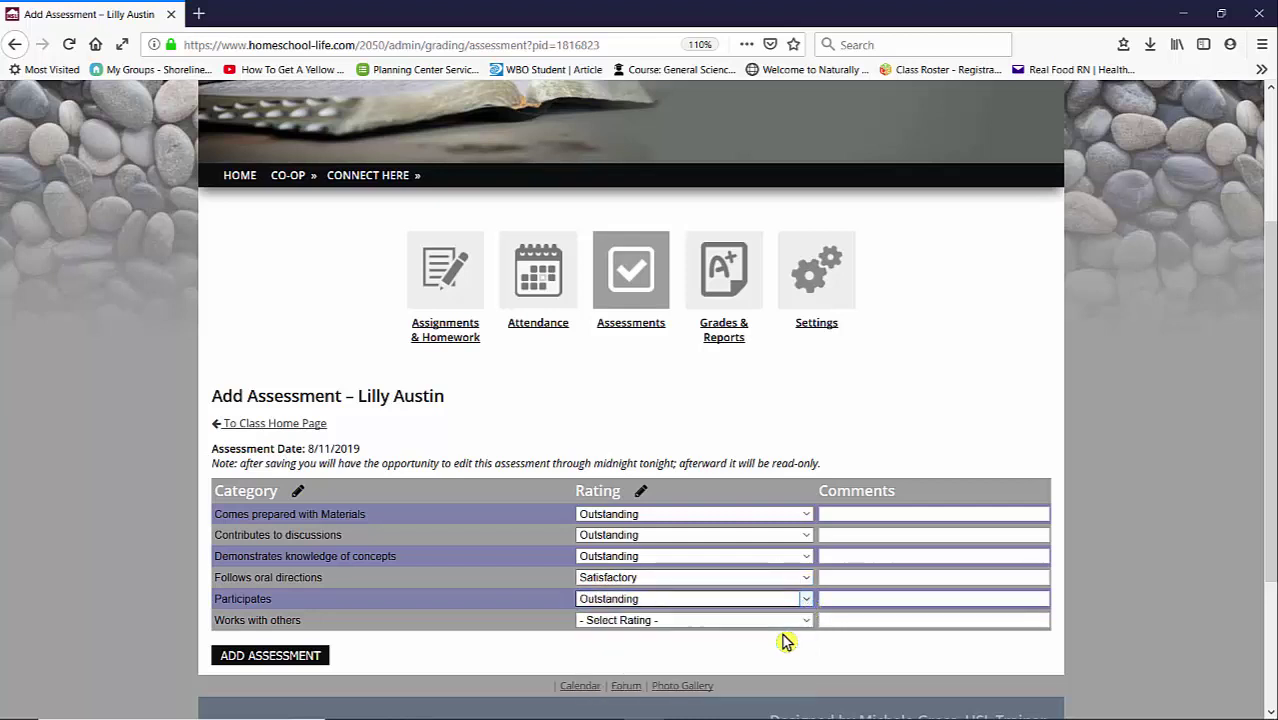
{"action": "left_click", "coordinate": [806, 622]}
{"action": "left_click", "coordinate": [785, 660]}
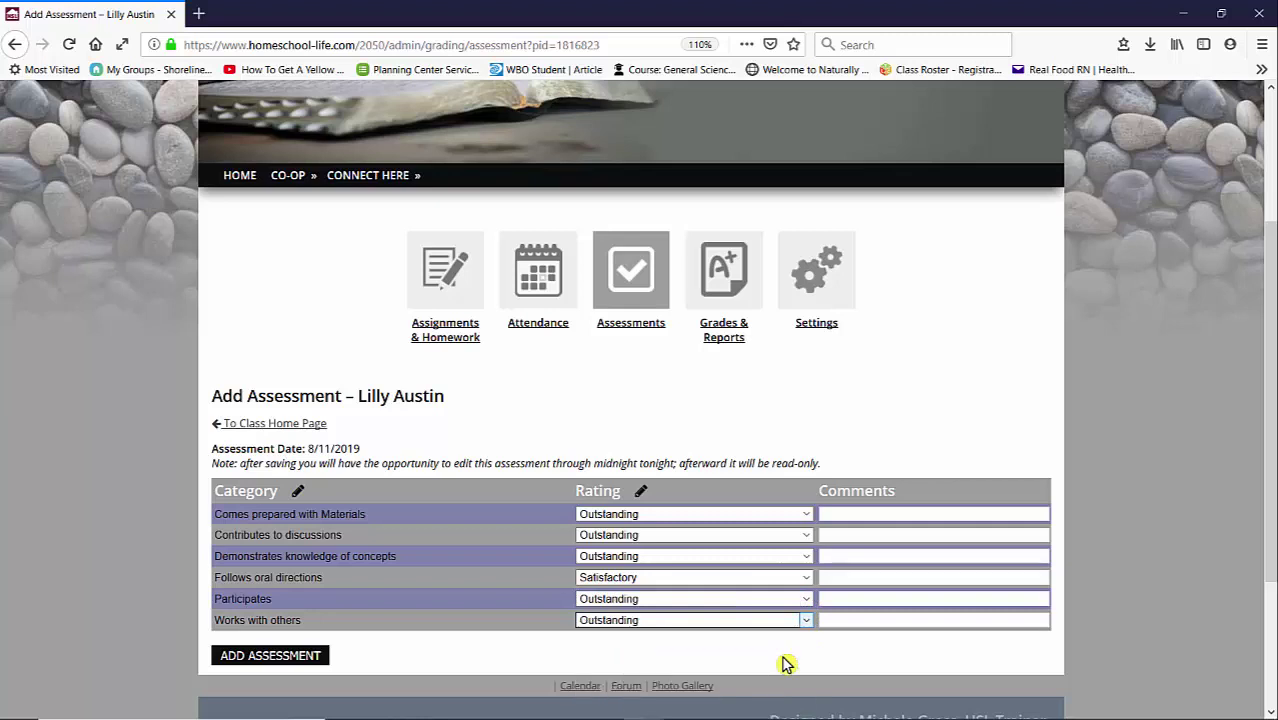
{"action": "left_click", "coordinate": [856, 576]}
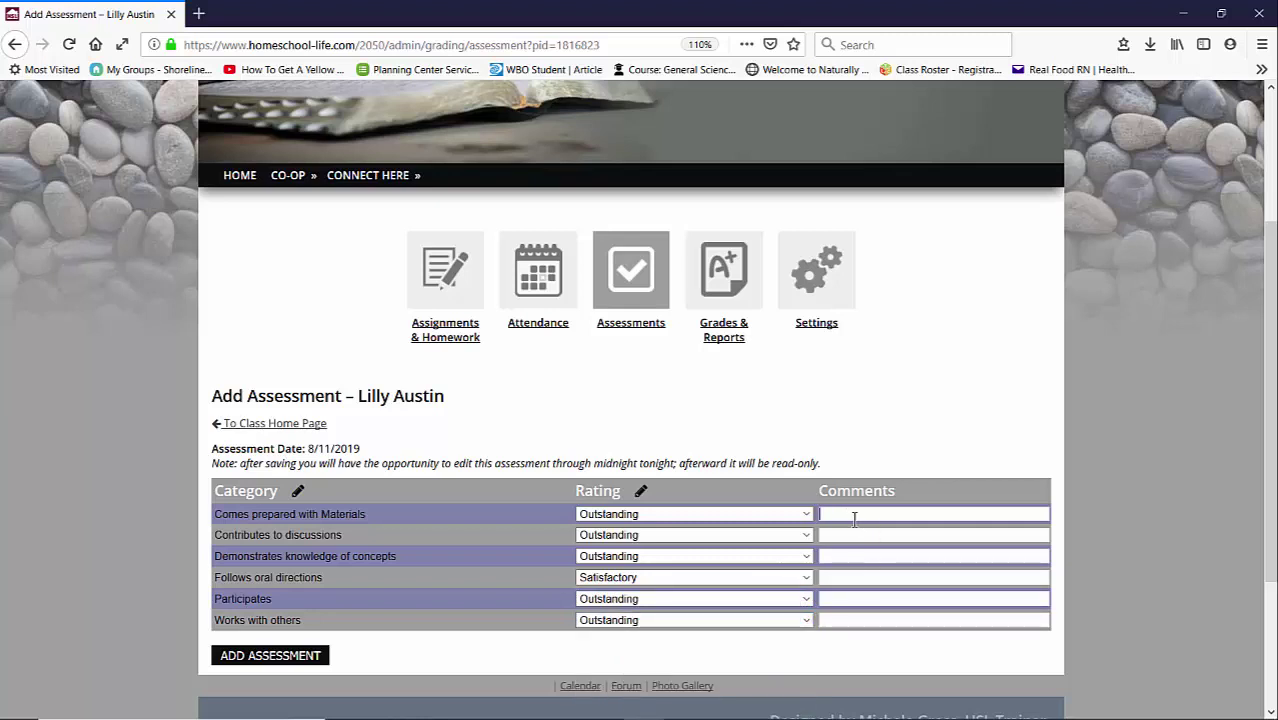
{"action": "left_click", "coordinate": [904, 516]}
{"action": "left_click", "coordinate": [279, 660]}
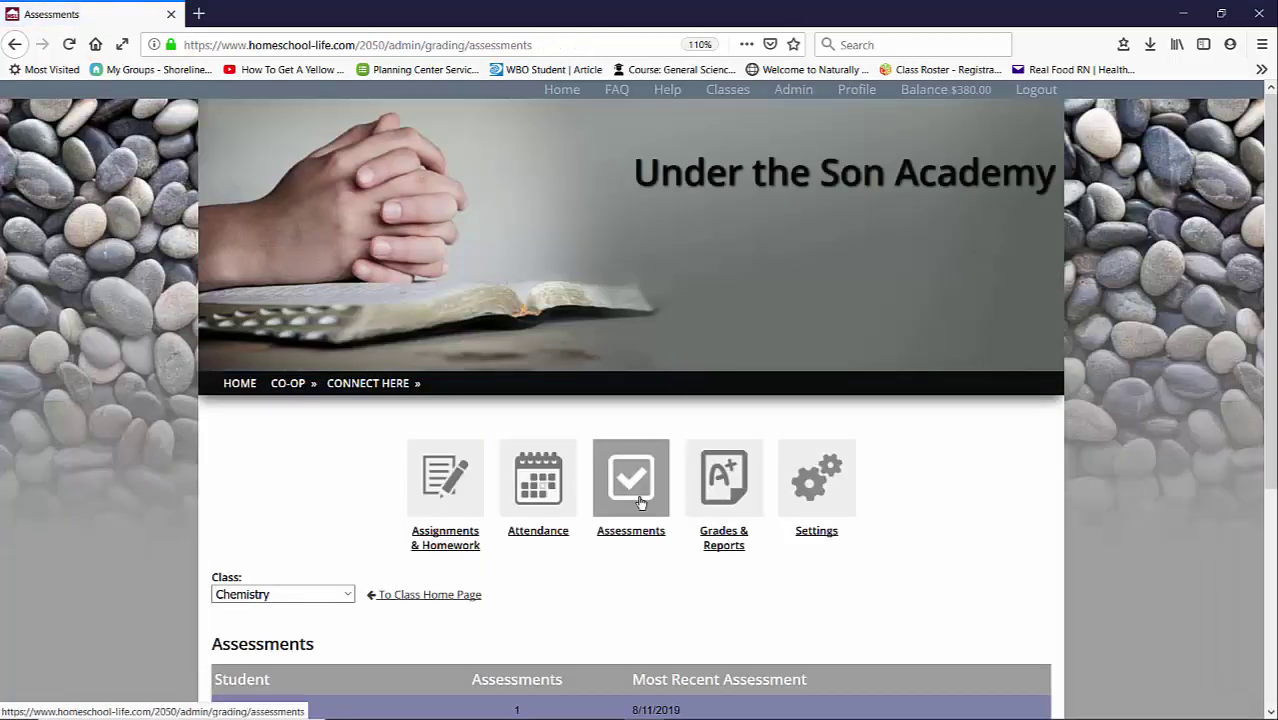
Step: Return via the Chemistry class home page to the Assessments list showing the 8/11/2019 assessment
{"action": "scroll", "coordinate": [640, 502], "scroll_direction": "down", "scroll_amount": 2}
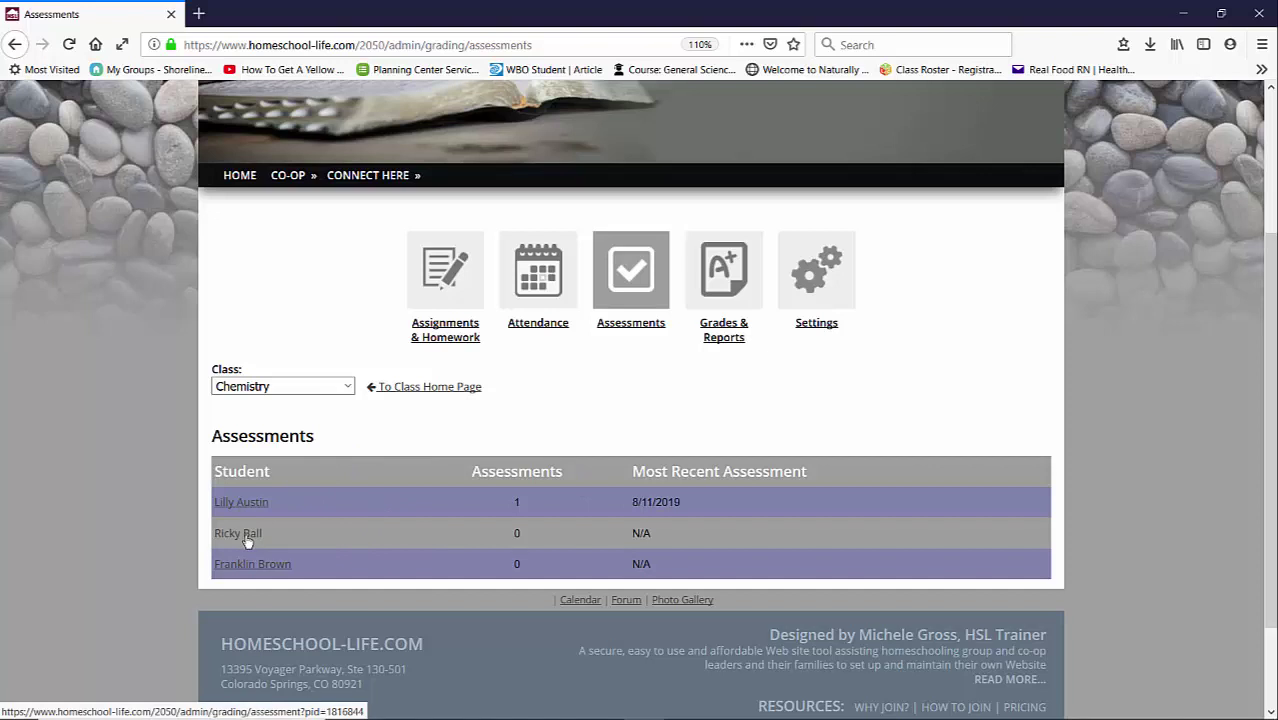
{"action": "left_click", "coordinate": [418, 397]}
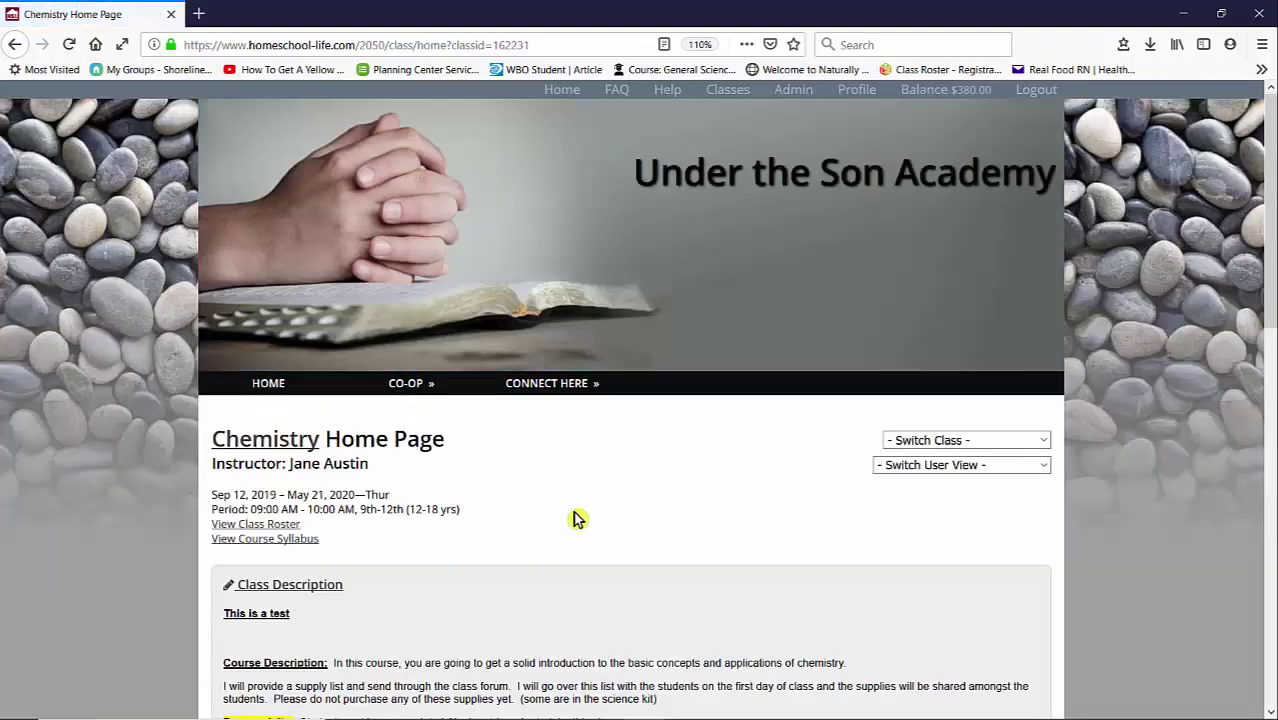
{"action": "scroll", "coordinate": [577, 518], "scroll_direction": "down", "scroll_amount": 8}
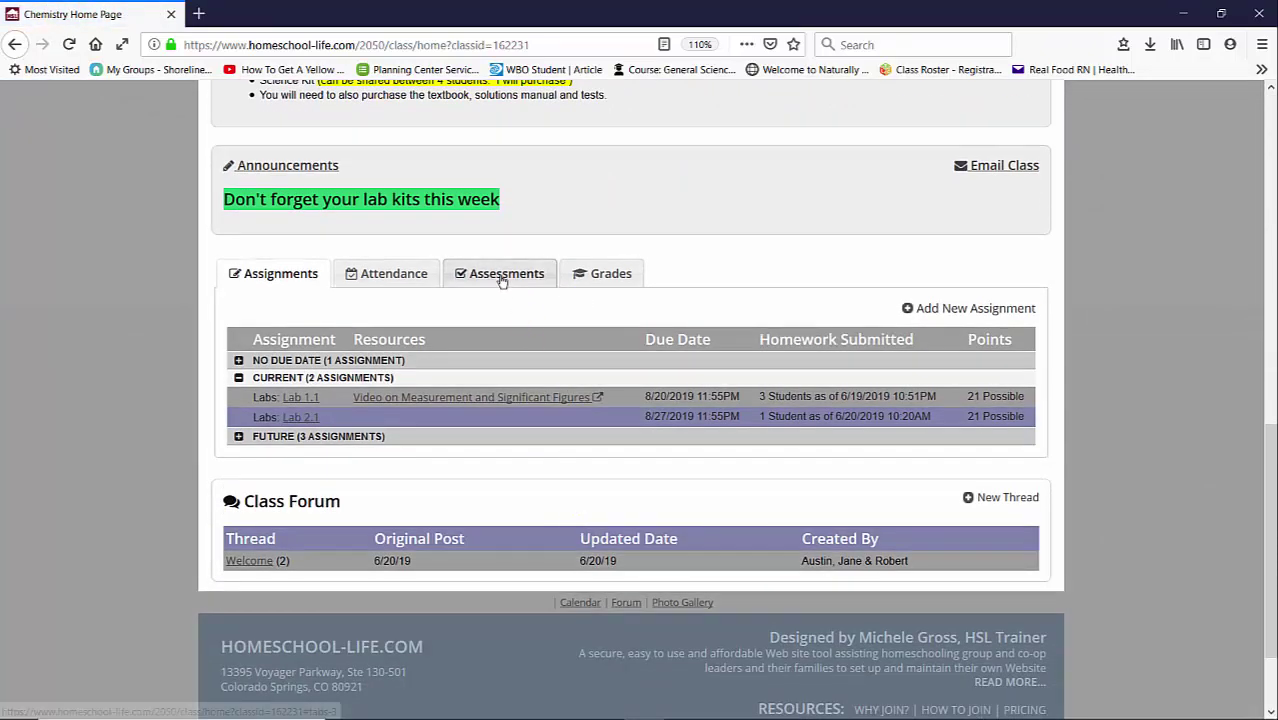
{"action": "left_click", "coordinate": [502, 280]}
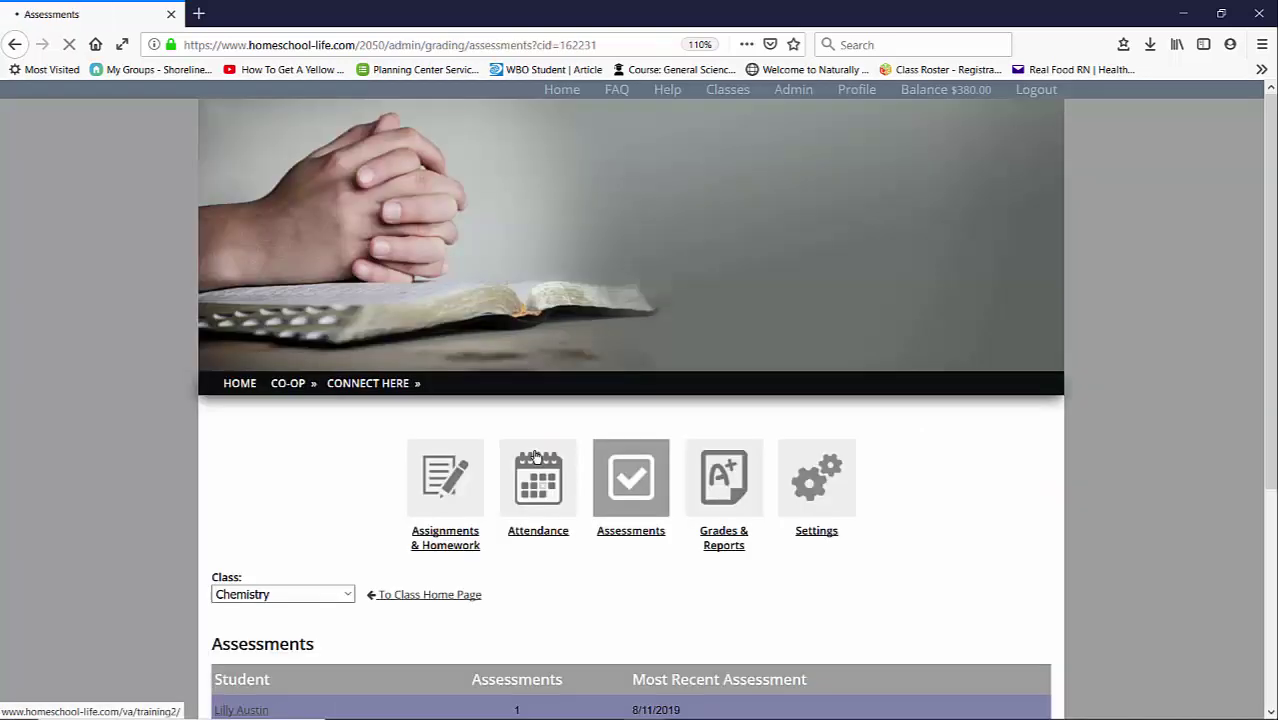
{"action": "scroll", "coordinate": [357, 500], "scroll_direction": "down", "scroll_amount": 2}
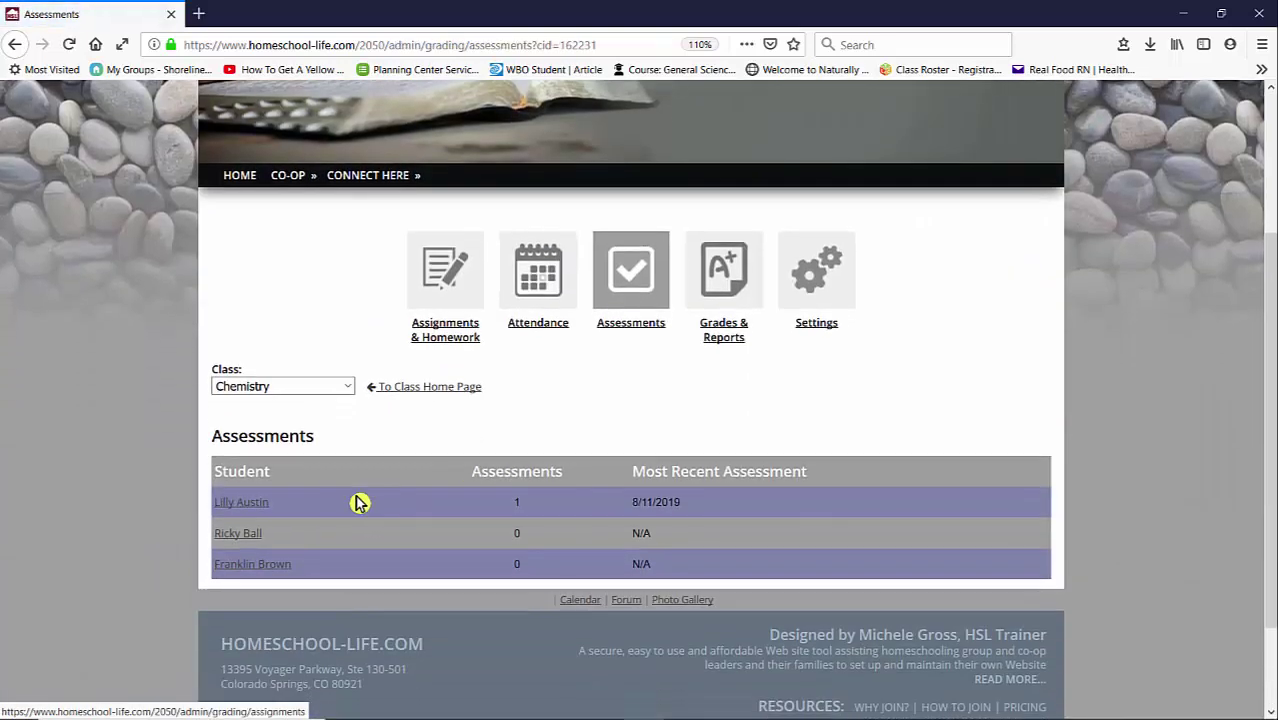
Step: Open the first student's 8/11/2019 assessment and list its Assessment Date choices
{"action": "left_click", "coordinate": [245, 502]}
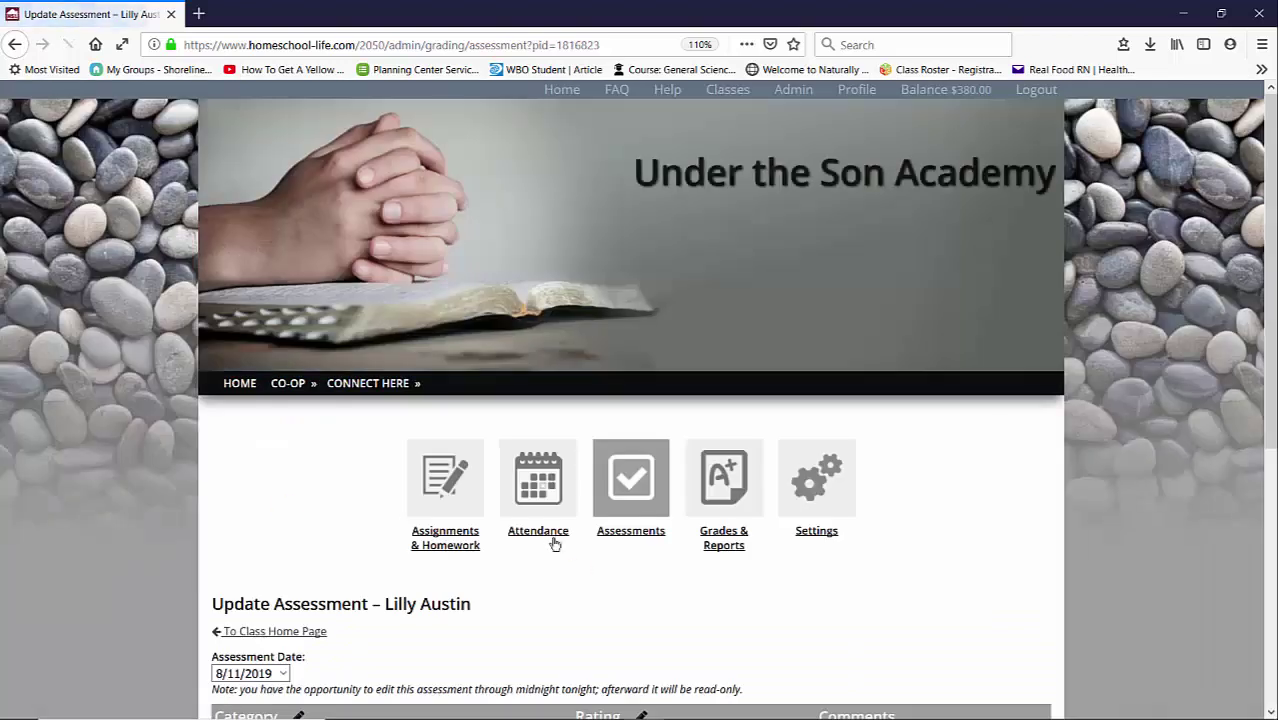
{"action": "scroll", "coordinate": [580, 568], "scroll_direction": "down", "scroll_amount": 2}
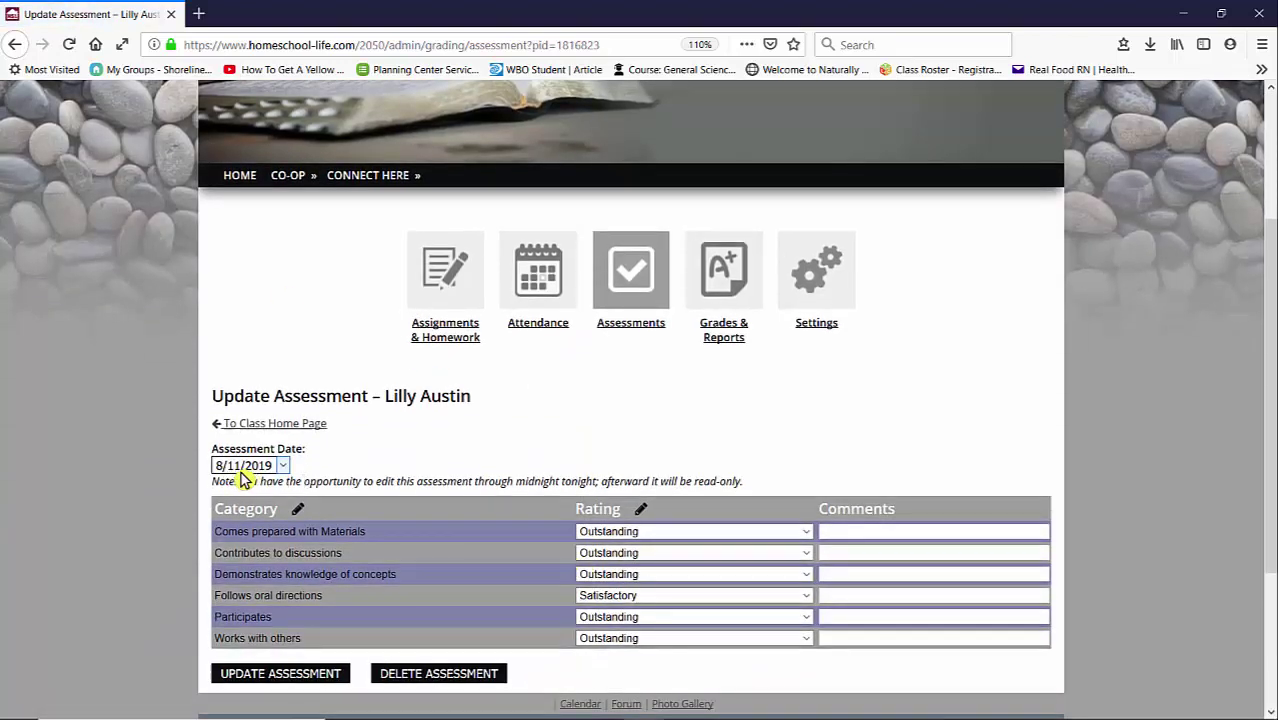
{"action": "left_click", "coordinate": [284, 469]}
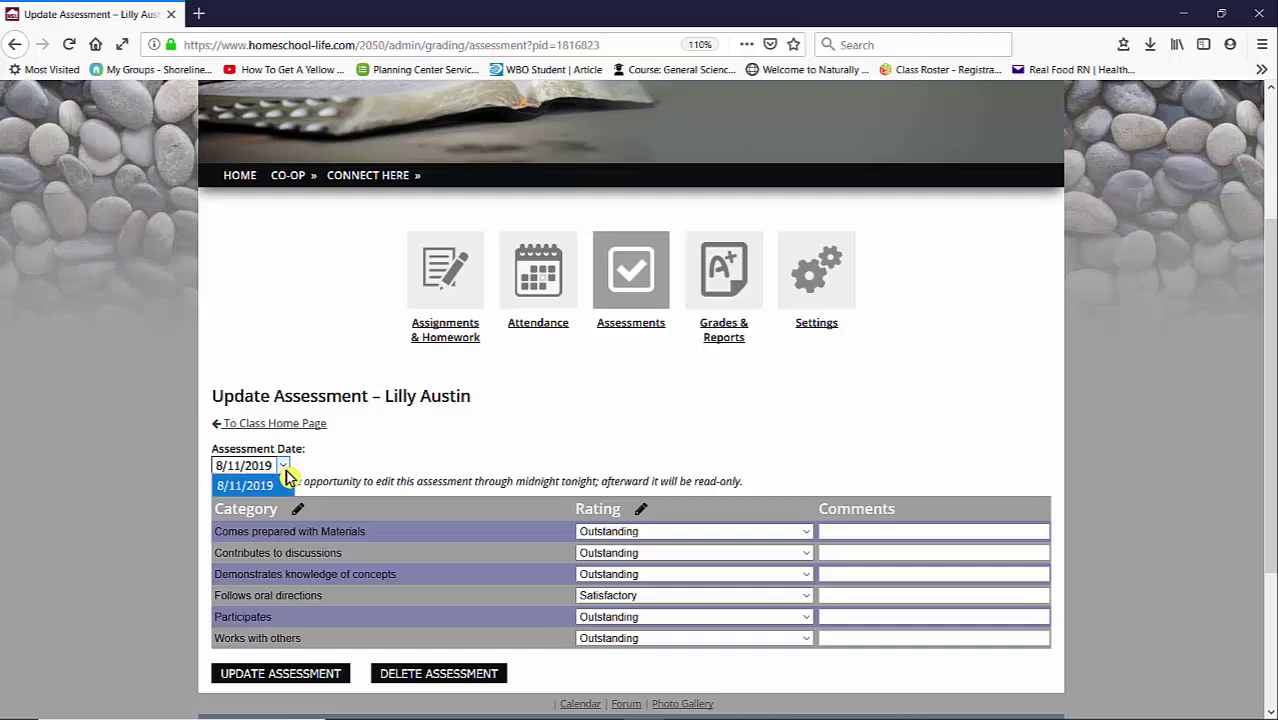